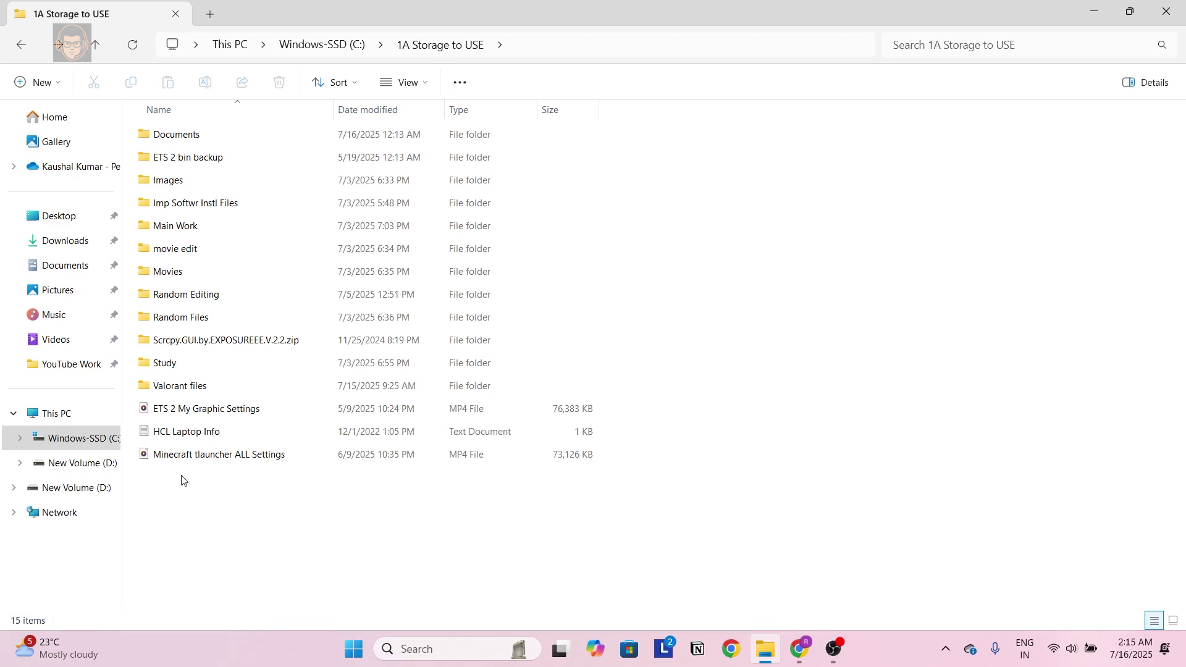
# Select the Valorant files folder in 1A Storage to USE on C:
pyautogui.moveTo(209, 393)
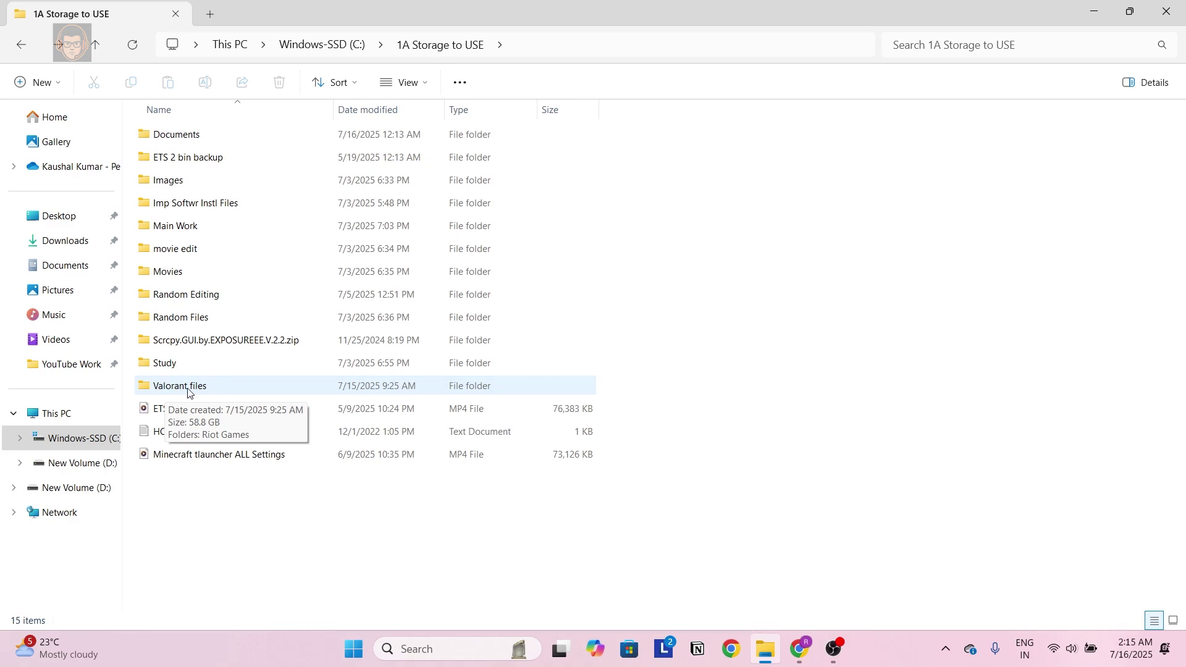
pyautogui.click(220, 390)
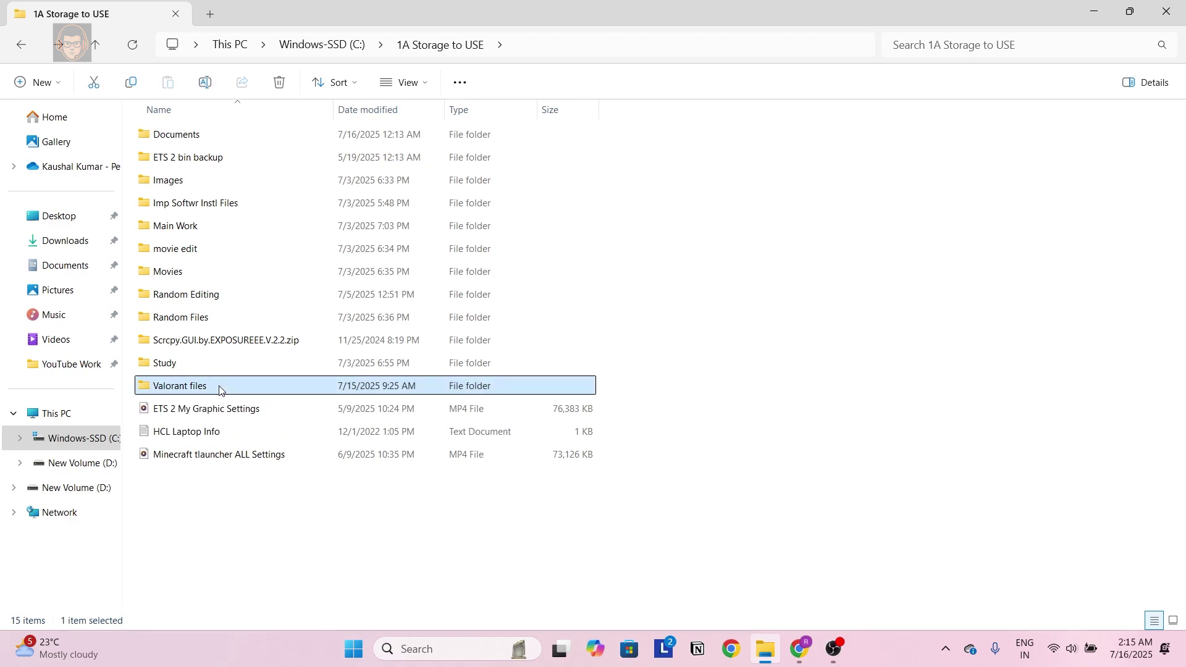
# Confirm in Properties that Valorant files holds 58.8 GB across 1,464 files, then reselect it
pyautogui.rightClick(220, 390)
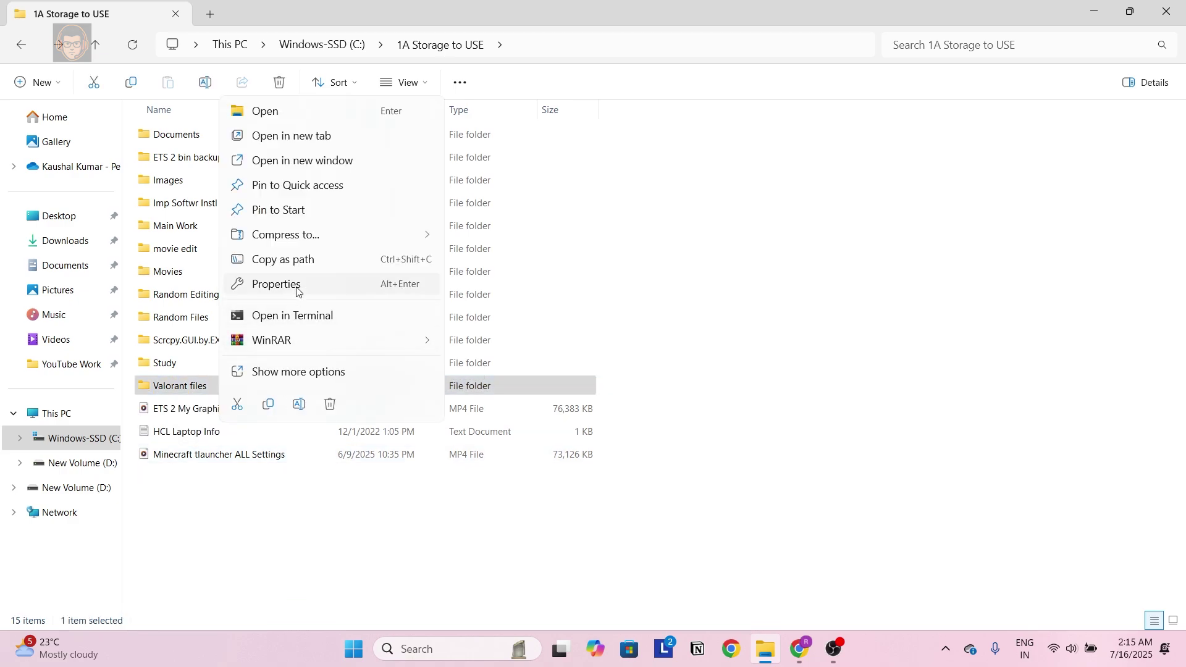
pyautogui.click(346, 284)
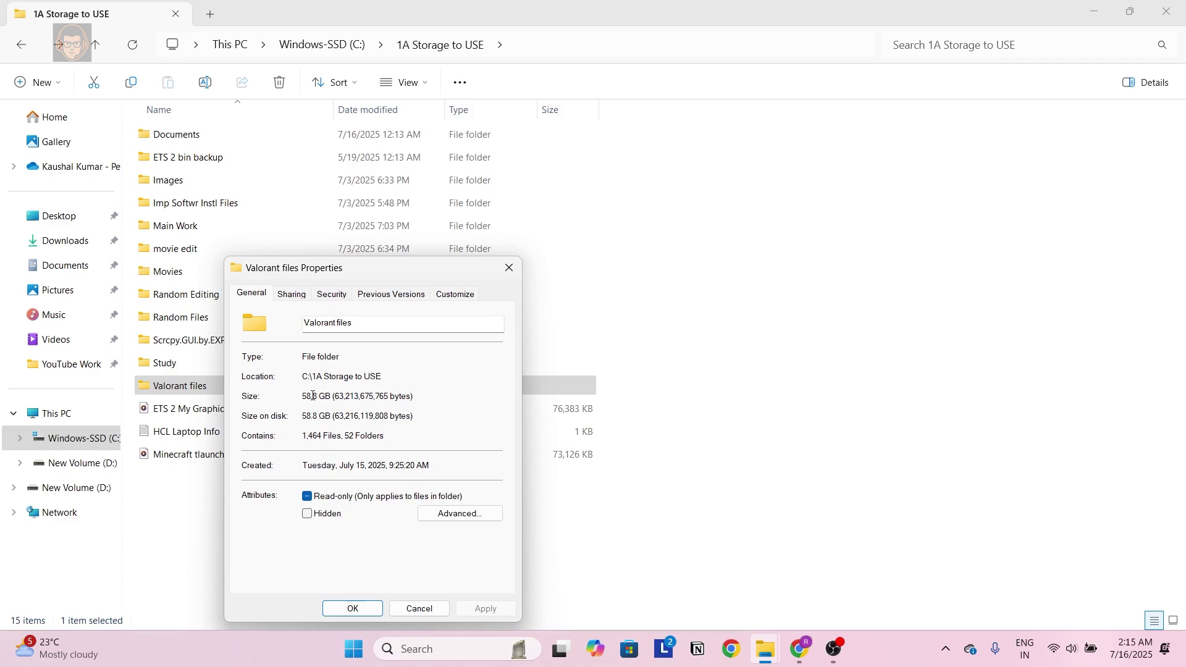
pyautogui.click(178, 487)
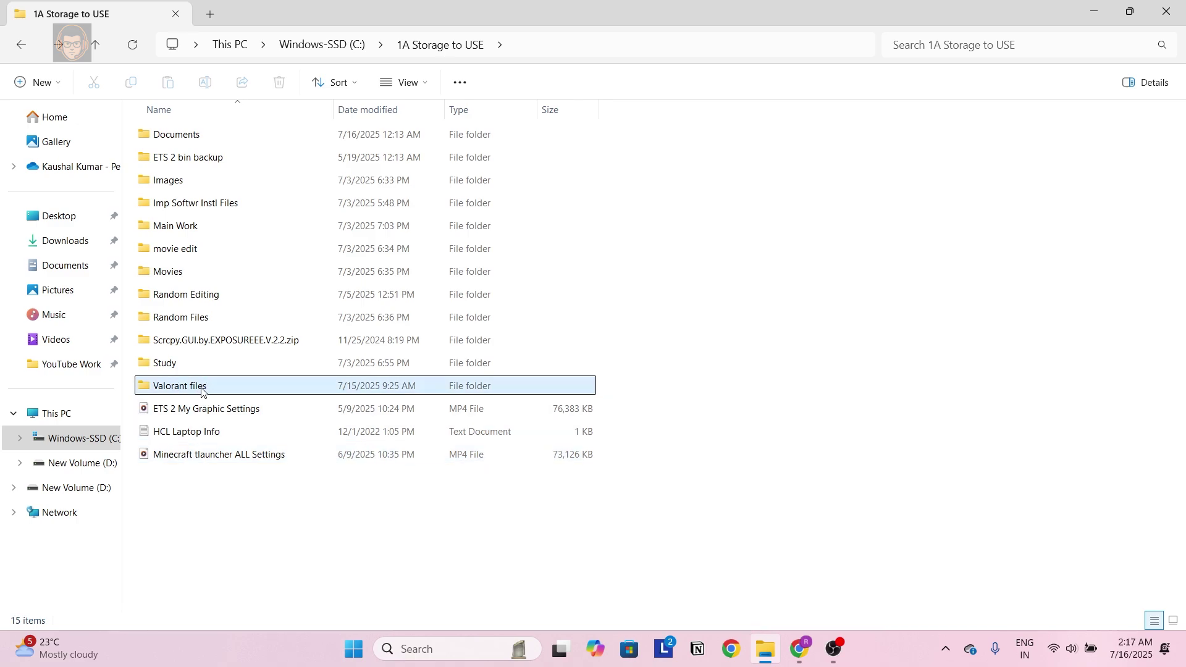
pyautogui.moveTo(226, 384)
pyautogui.click(219, 389)
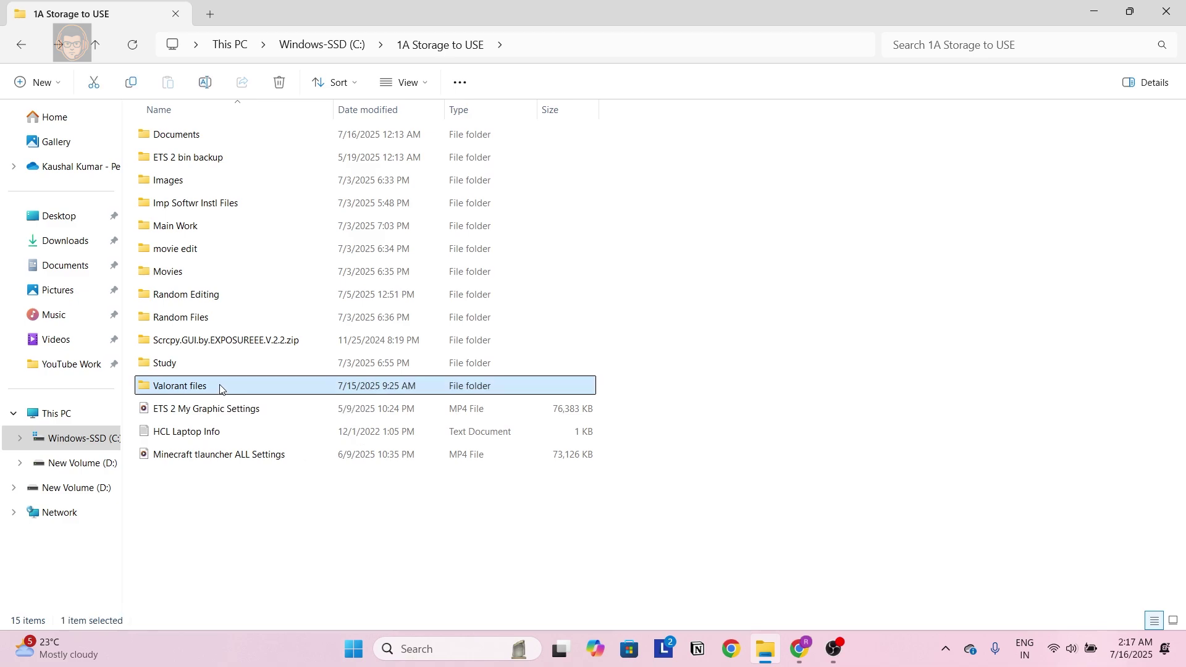
pyautogui.moveTo(223, 389)
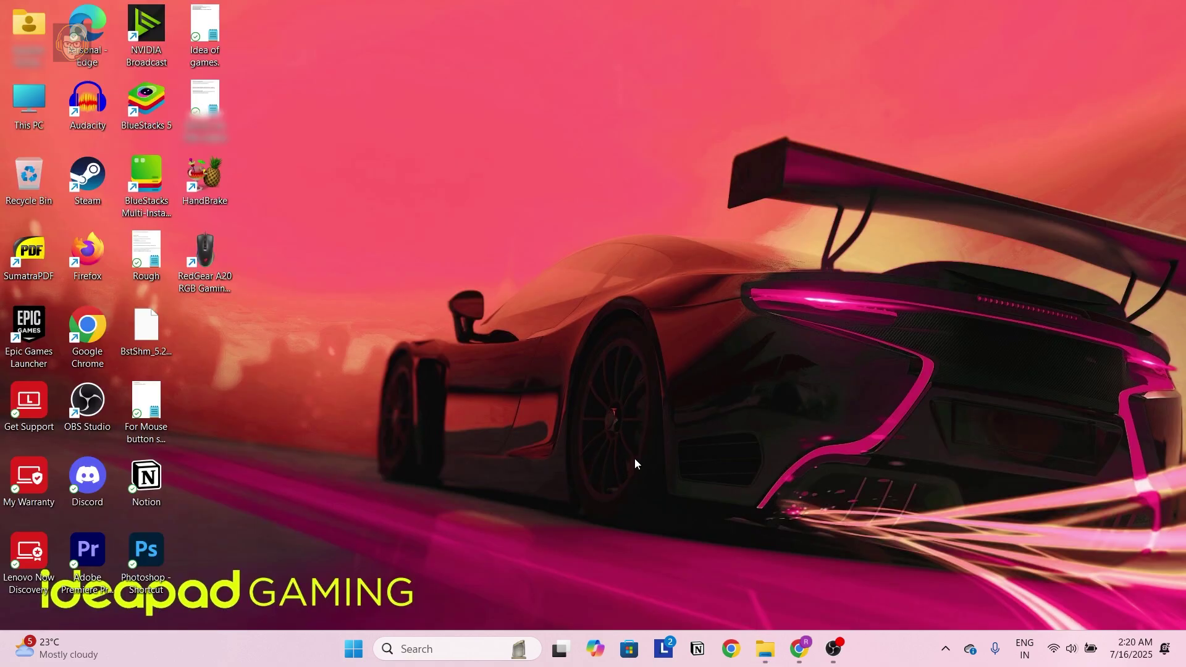
# Search Google for 'epic games' in Chrome, then minimise the browser
pyautogui.click(800, 648)
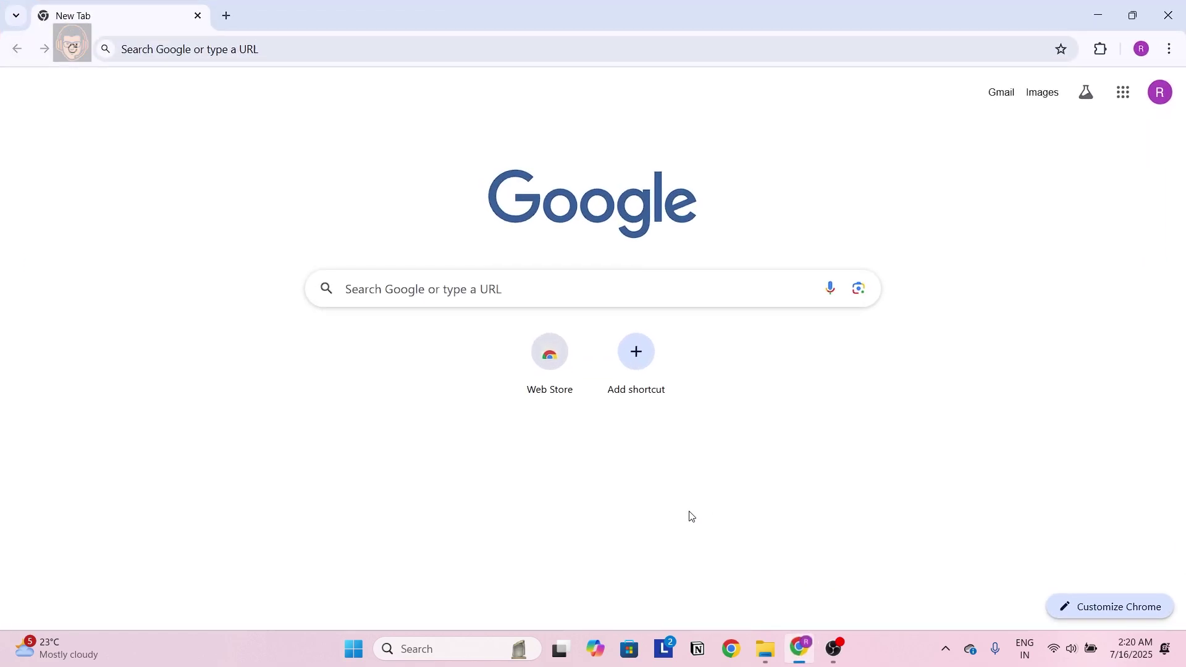
pyautogui.click(297, 46)
pyautogui.write('epic games')
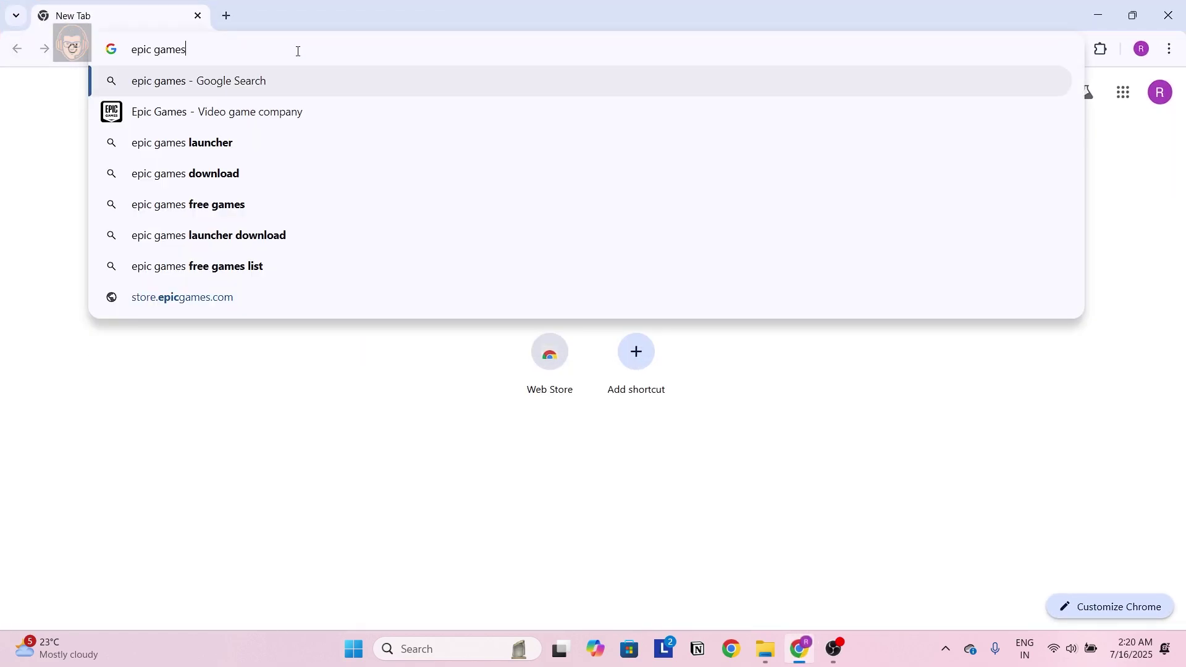
pyautogui.click(296, 106)
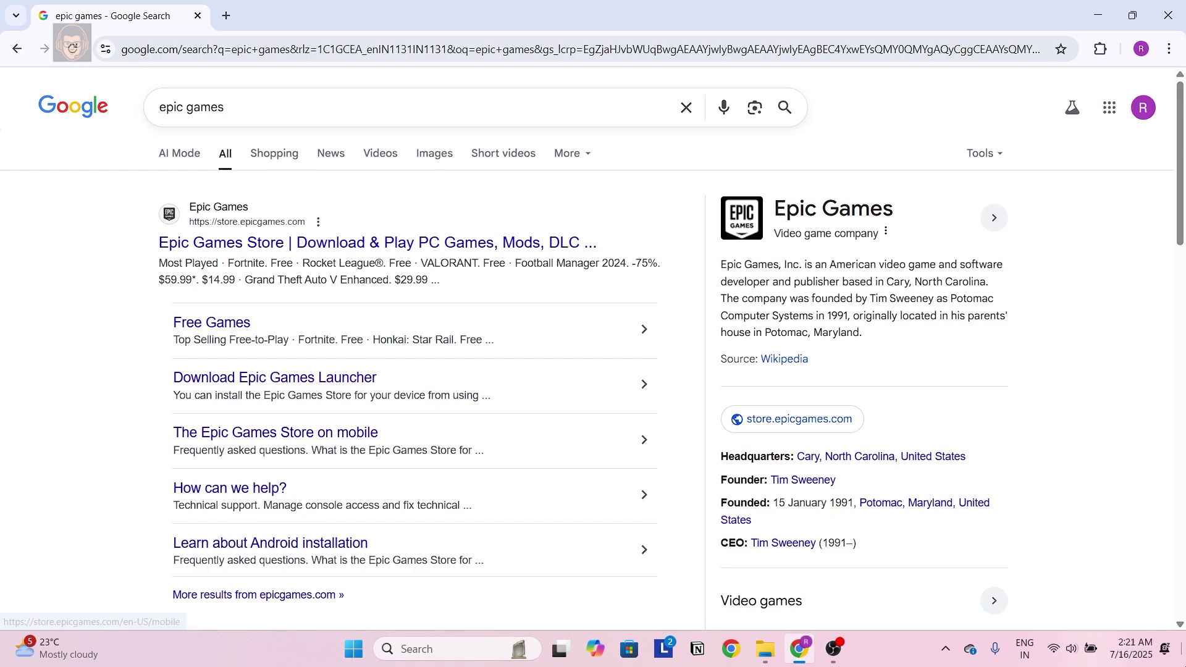
pyautogui.click(799, 649)
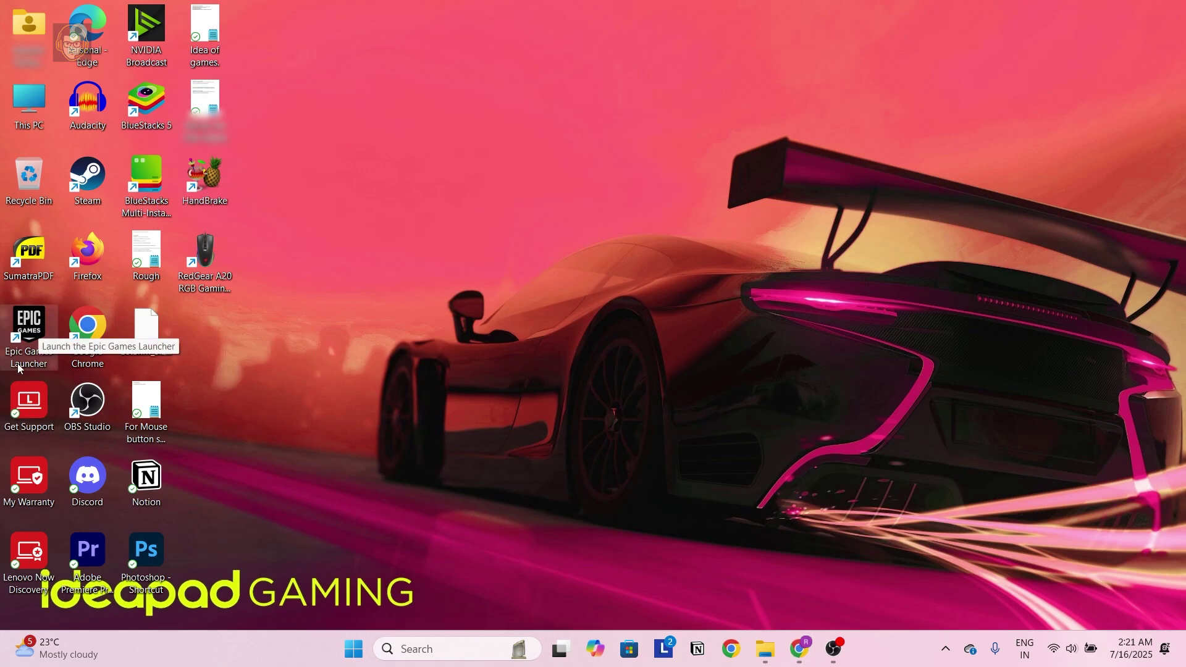
# Start Epic Games Launcher, search the store for 'valorant', and show VALORANT in the library
pyautogui.doubleClick(55, 364)
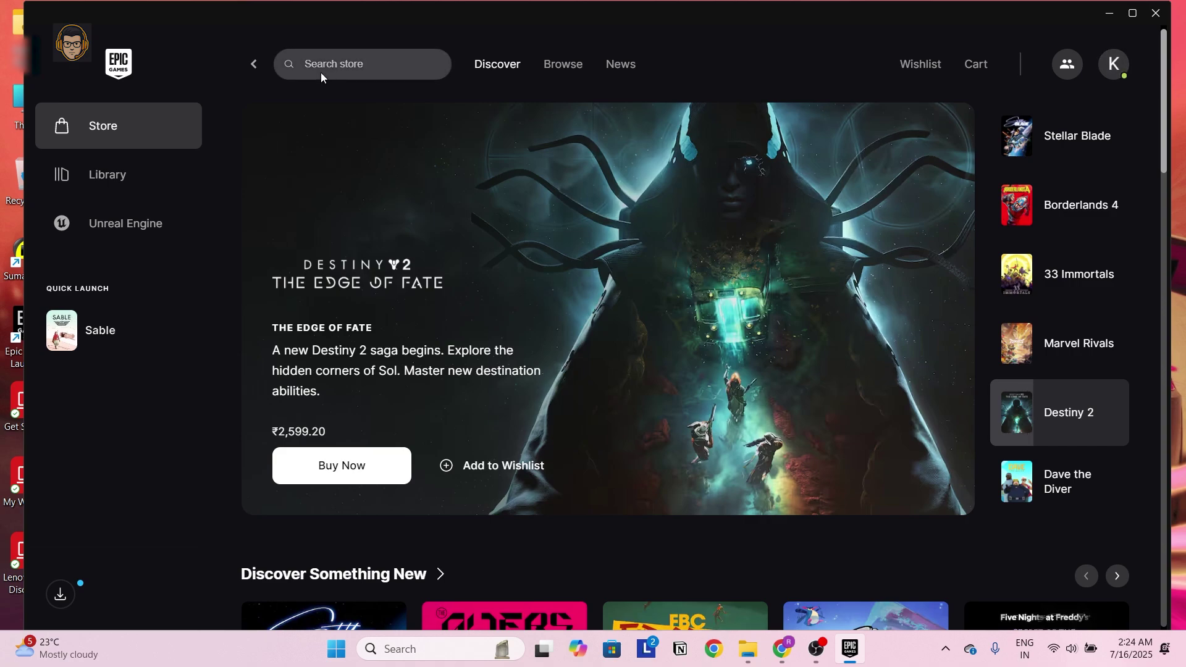
pyautogui.click(324, 64)
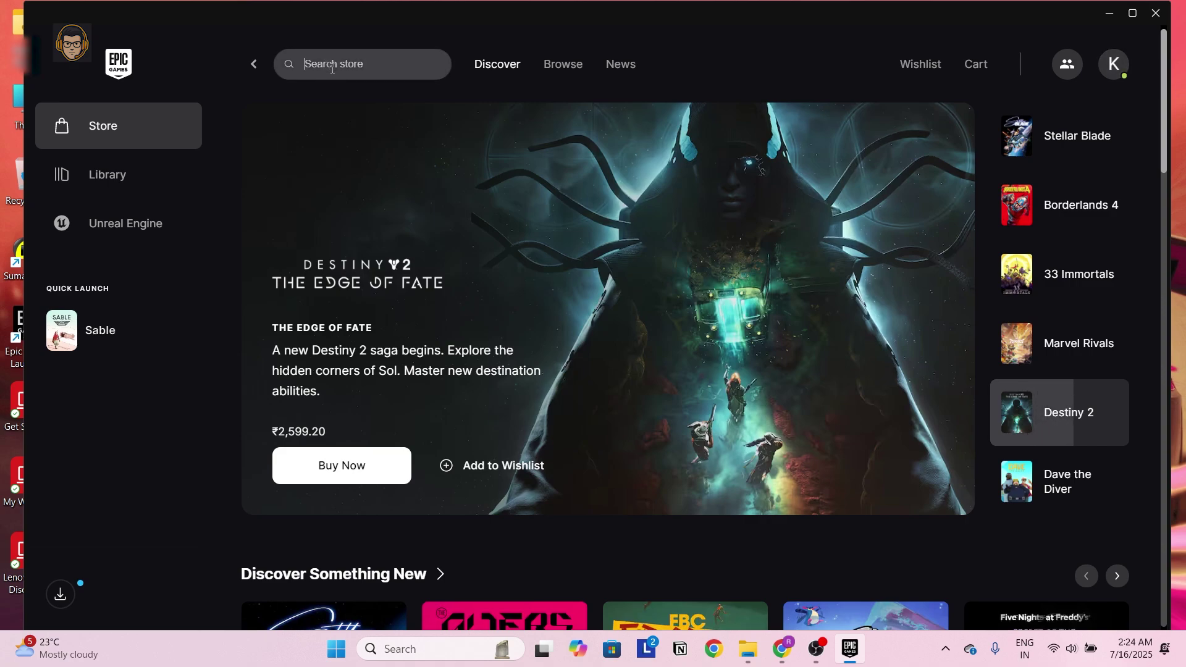
pyautogui.write('valorant')
pyautogui.press('Return')
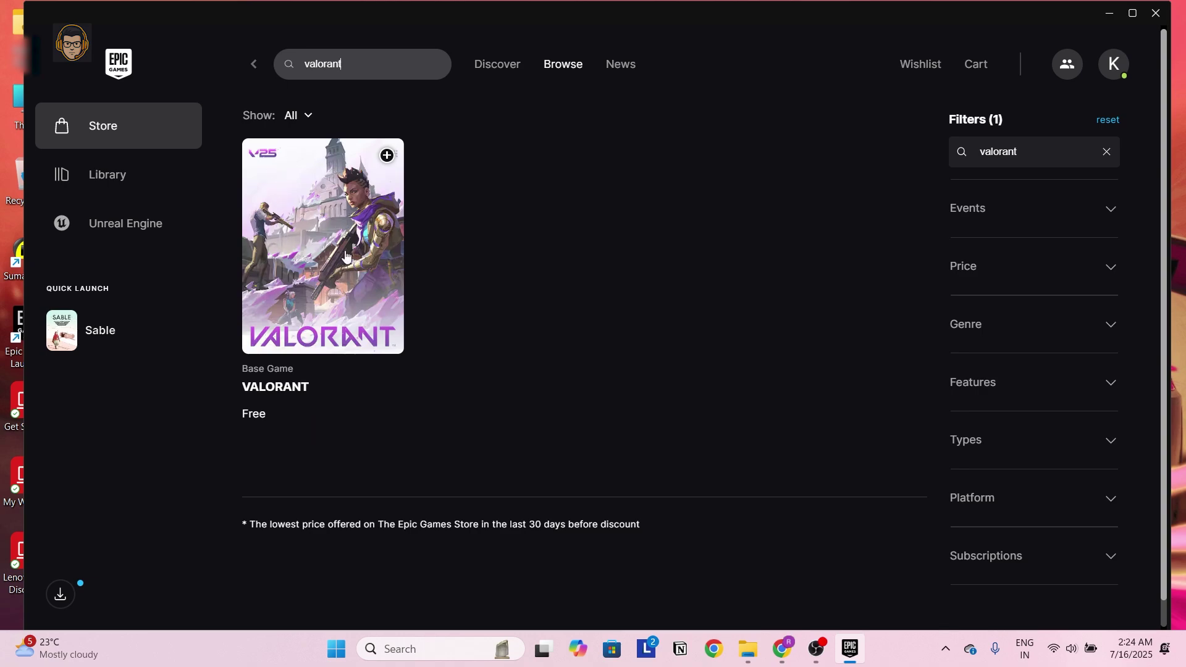
pyautogui.click(324, 259)
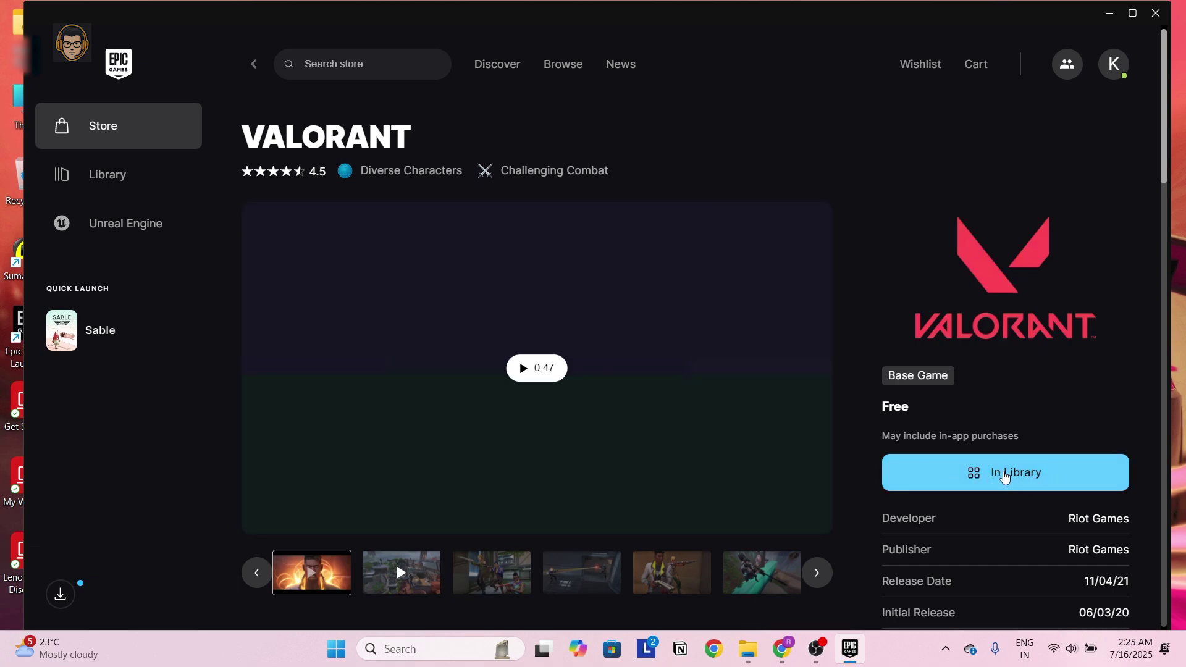
pyautogui.click(1006, 475)
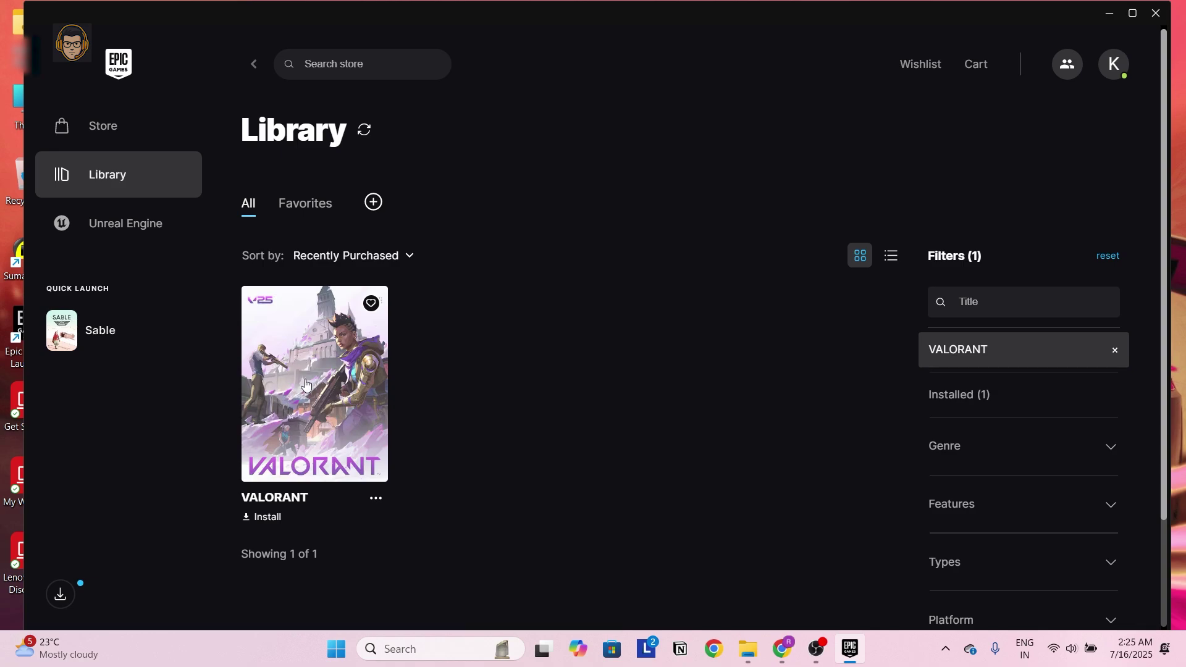
# Install VALORANT with Create Shortcut unticked, then close the Downloads view once finished
pyautogui.click(305, 385)
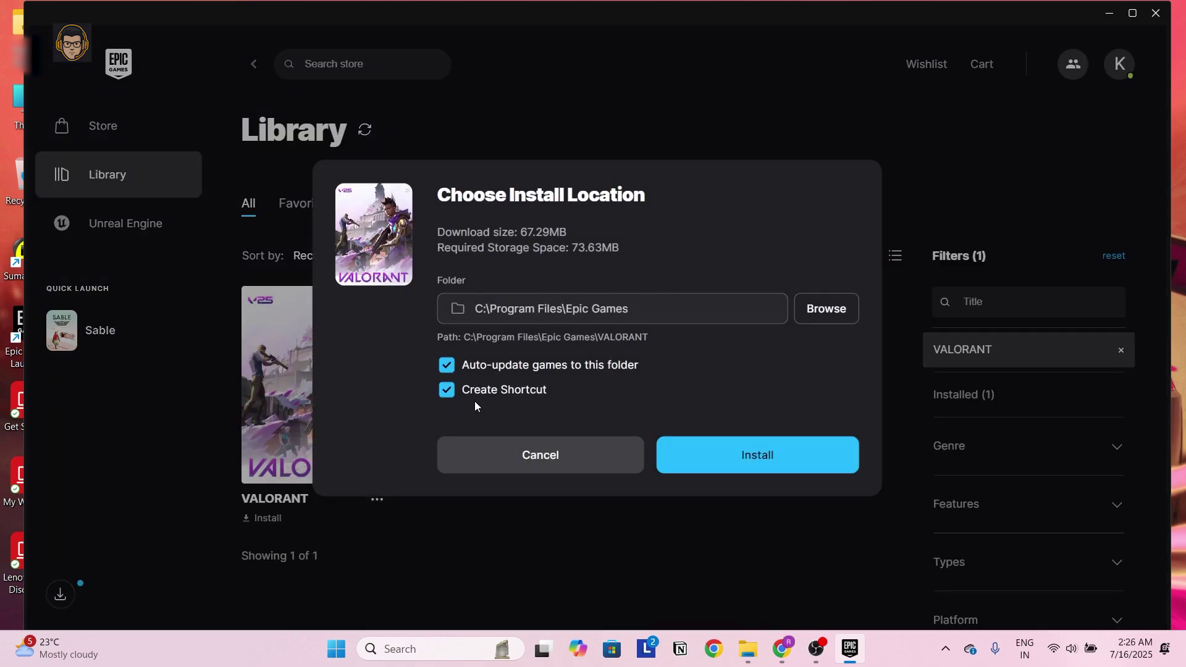
pyautogui.click(447, 392)
pyautogui.click(746, 457)
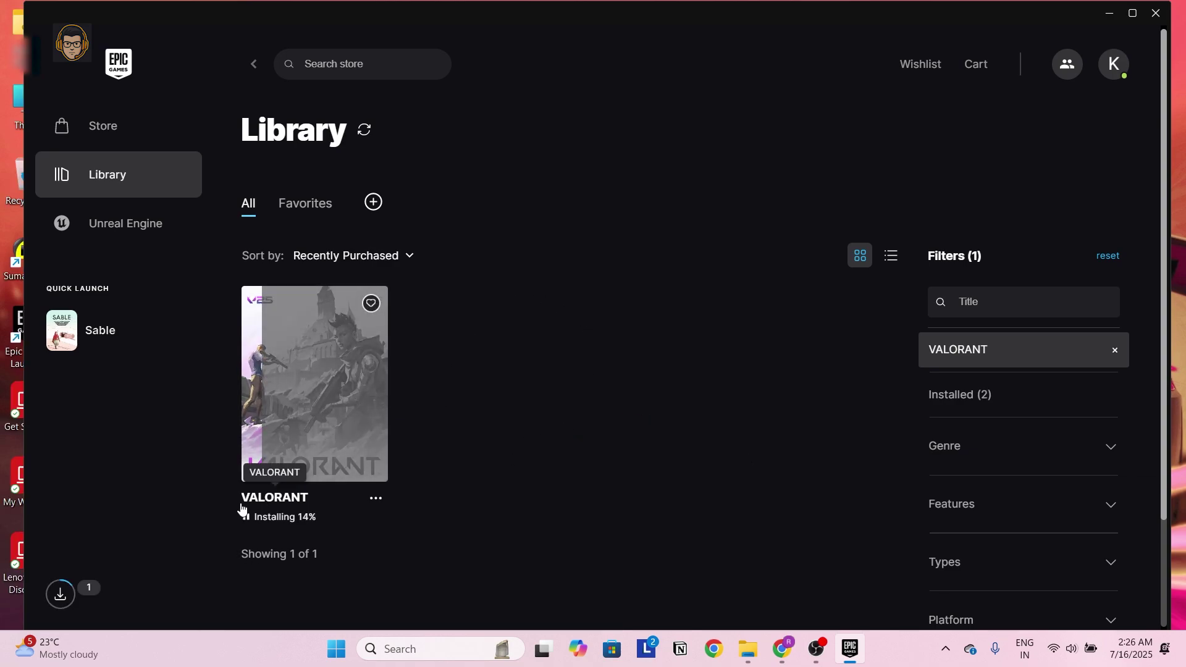
pyautogui.moveTo(60, 595)
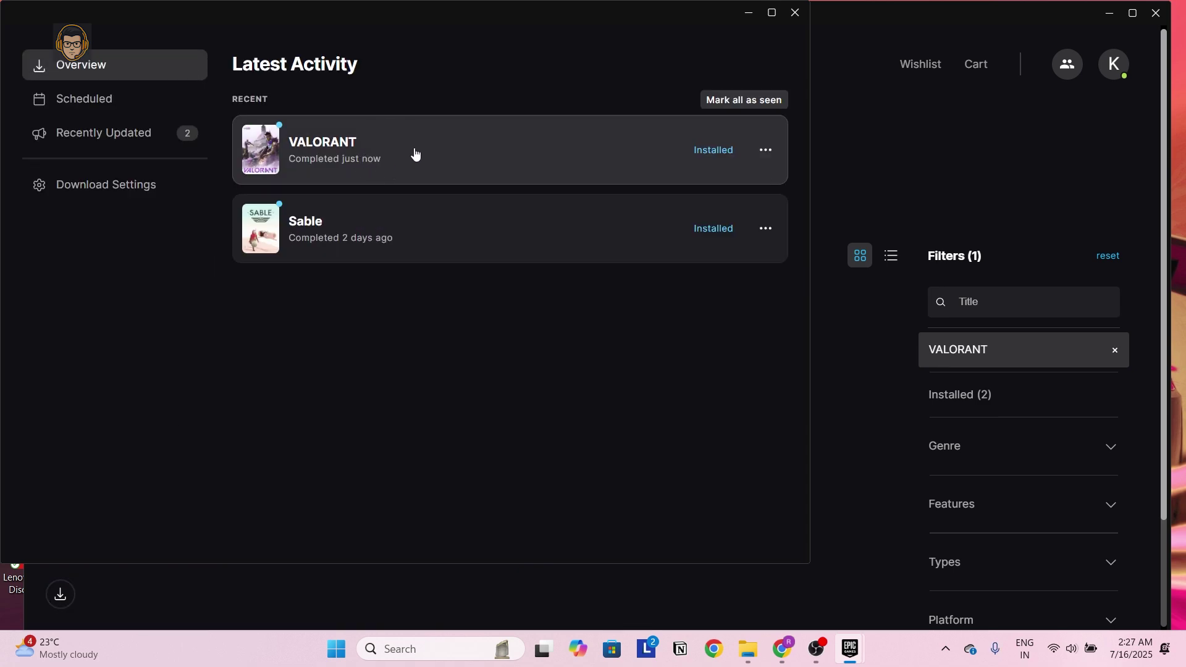
pyautogui.click(803, 13)
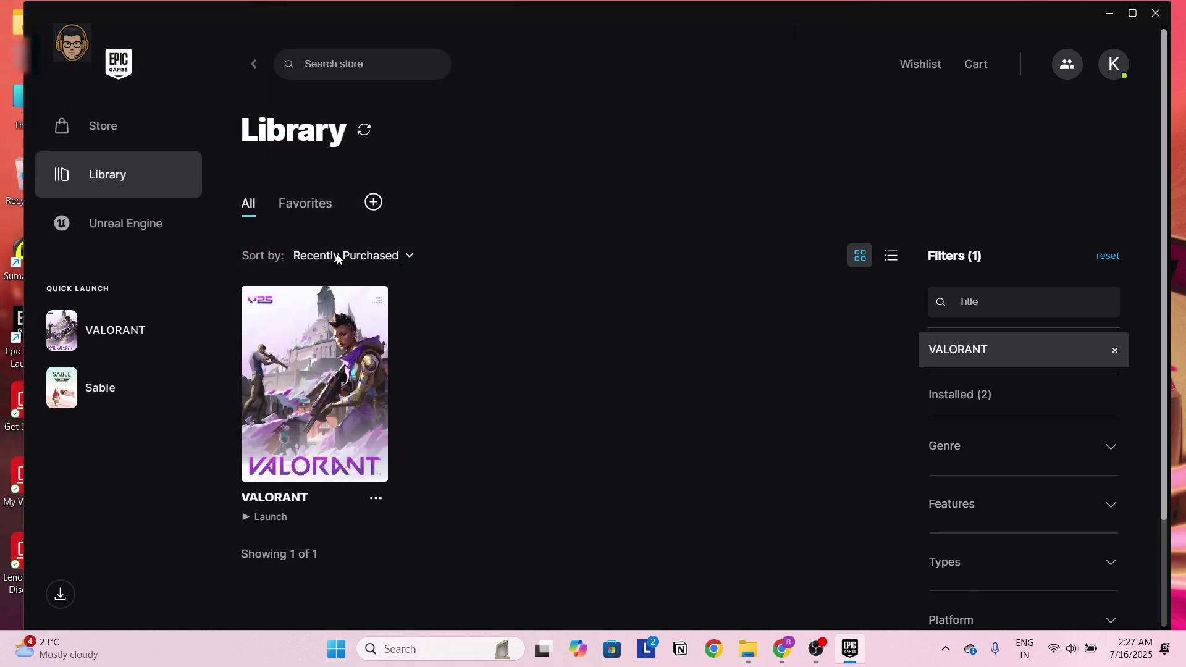
# Launch VALORANT, turn on Stay signed in in Riot sign-in, and choose Google sign-in
pyautogui.click(270, 517)
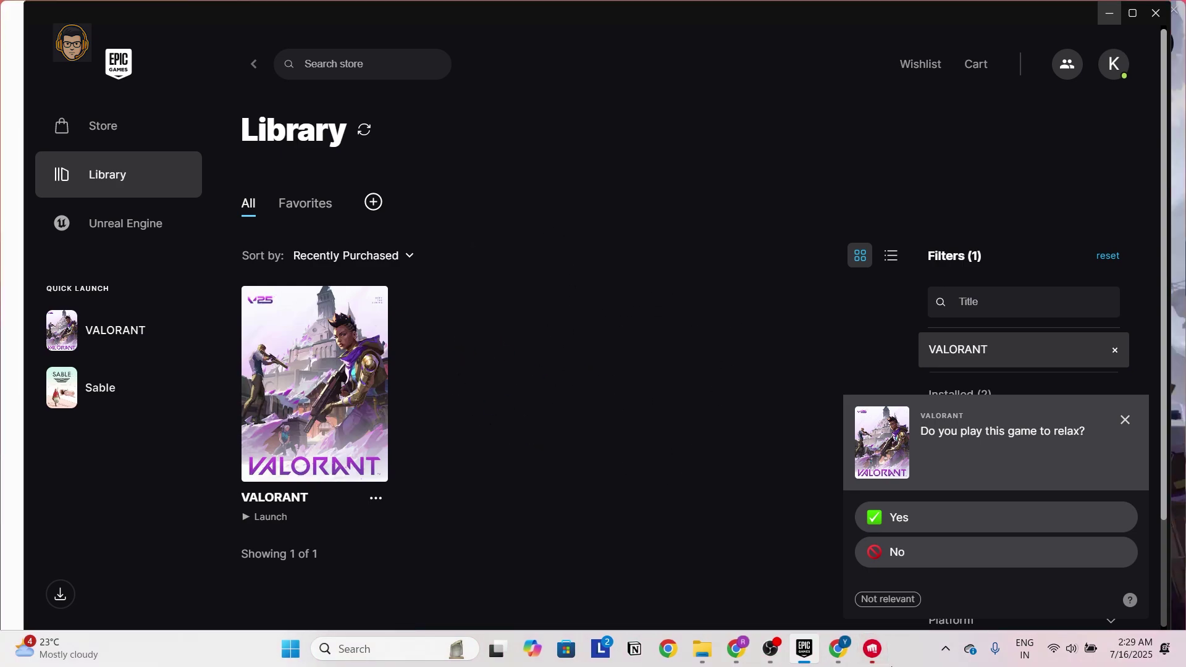
pyautogui.click(874, 655)
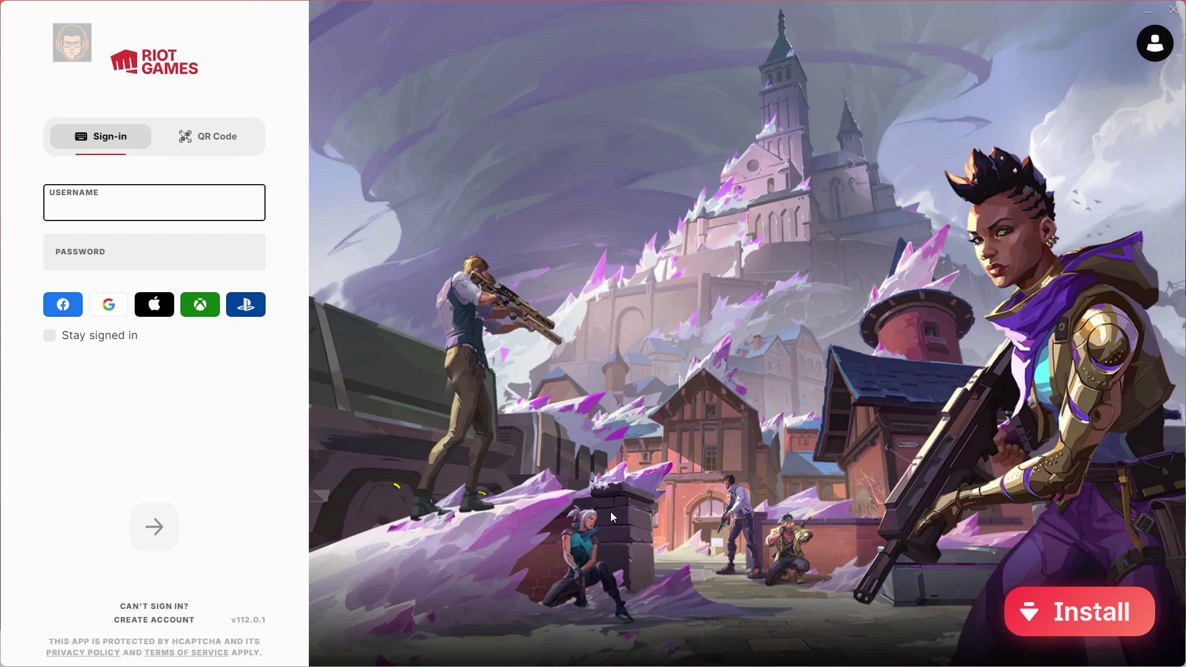
pyautogui.click(50, 342)
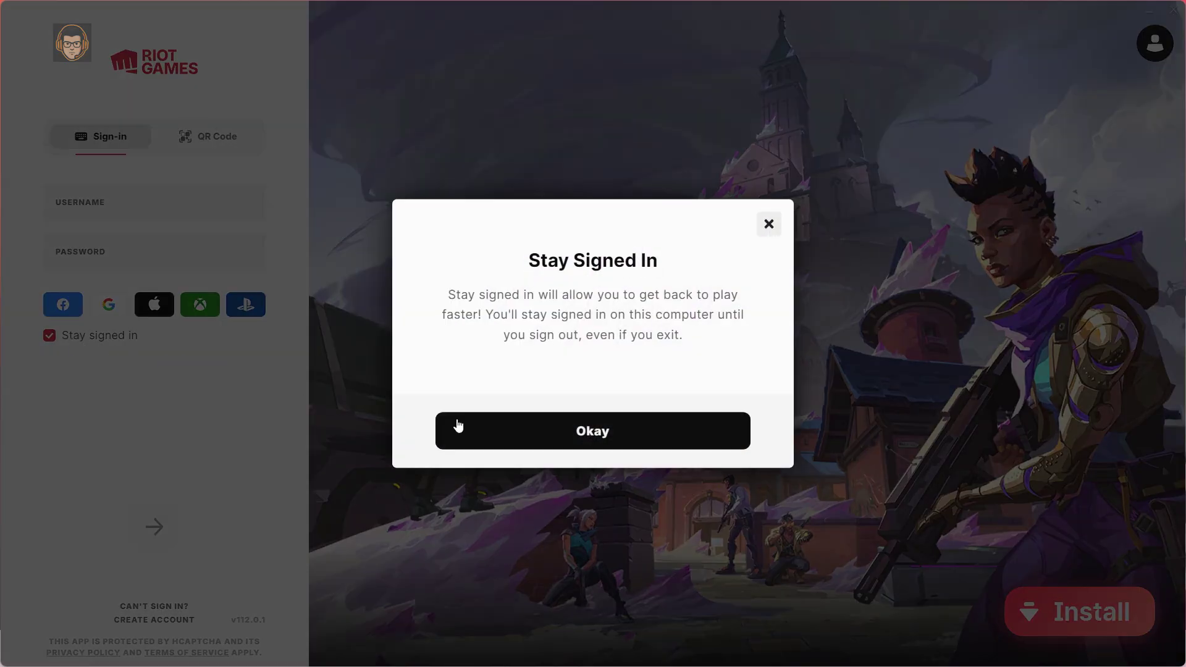
pyautogui.click(488, 430)
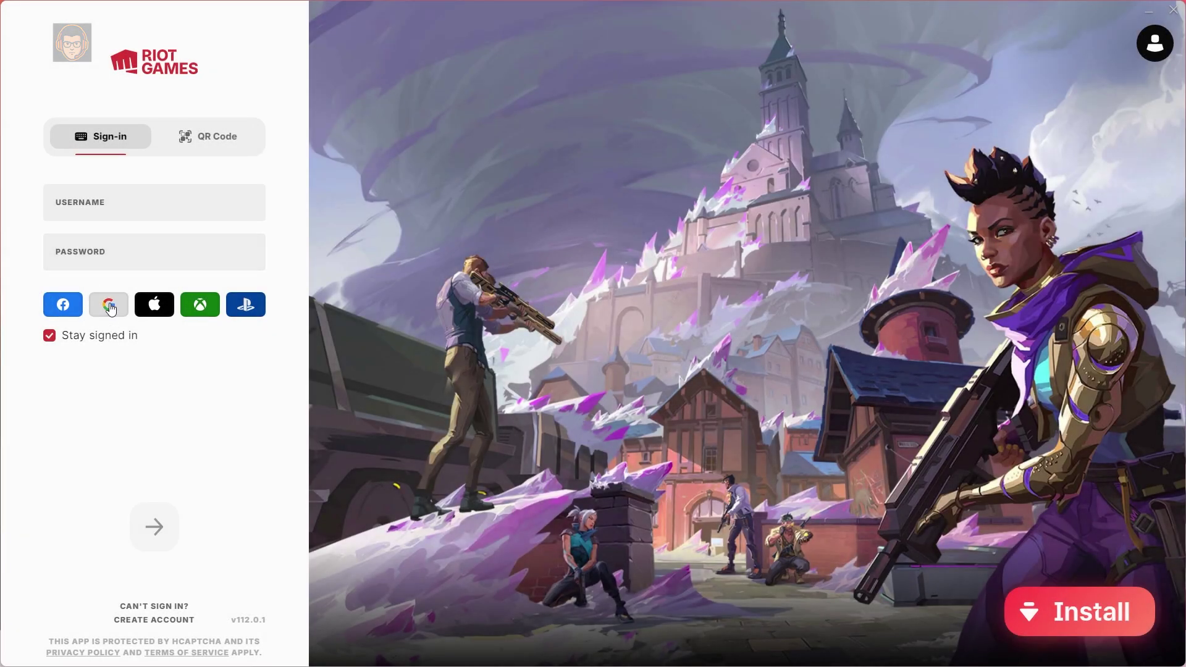
pyautogui.click(110, 307)
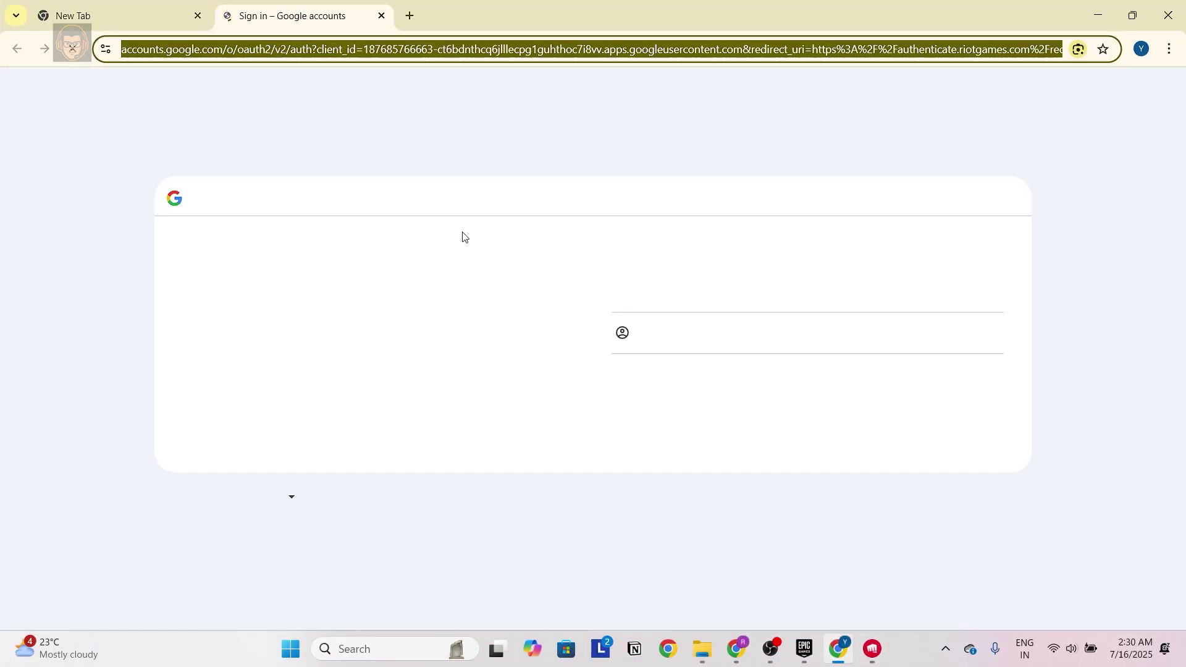
# Choose the Google account and let the page open Riot Client
pyautogui.click(680, 285)
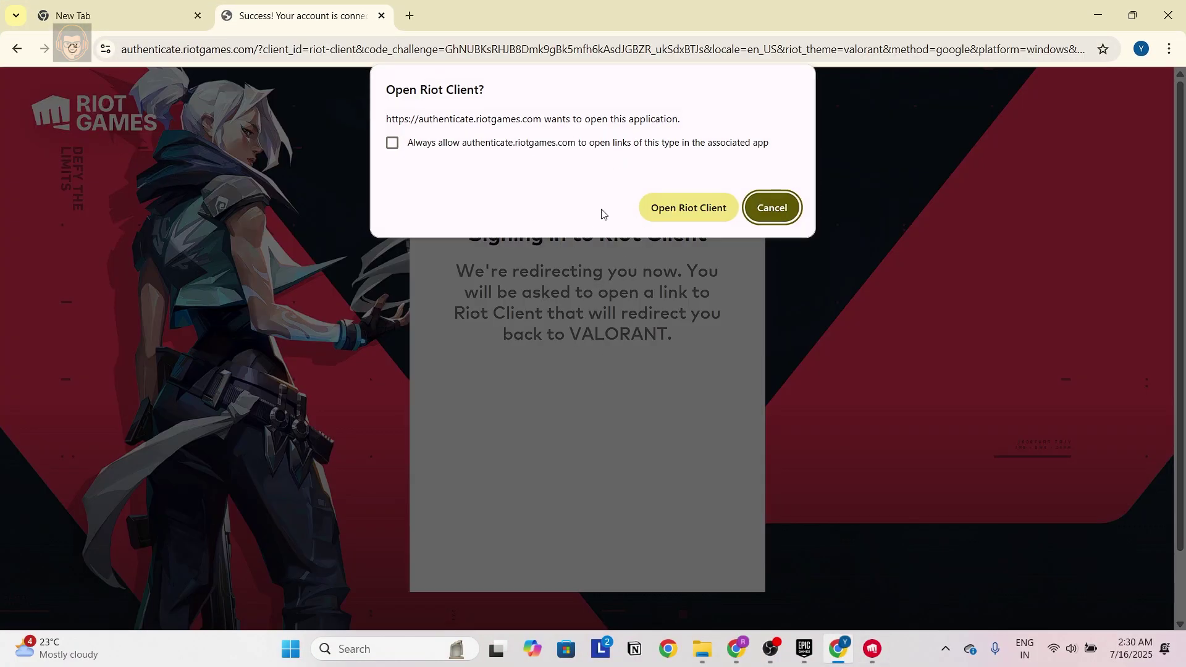
pyautogui.click(692, 208)
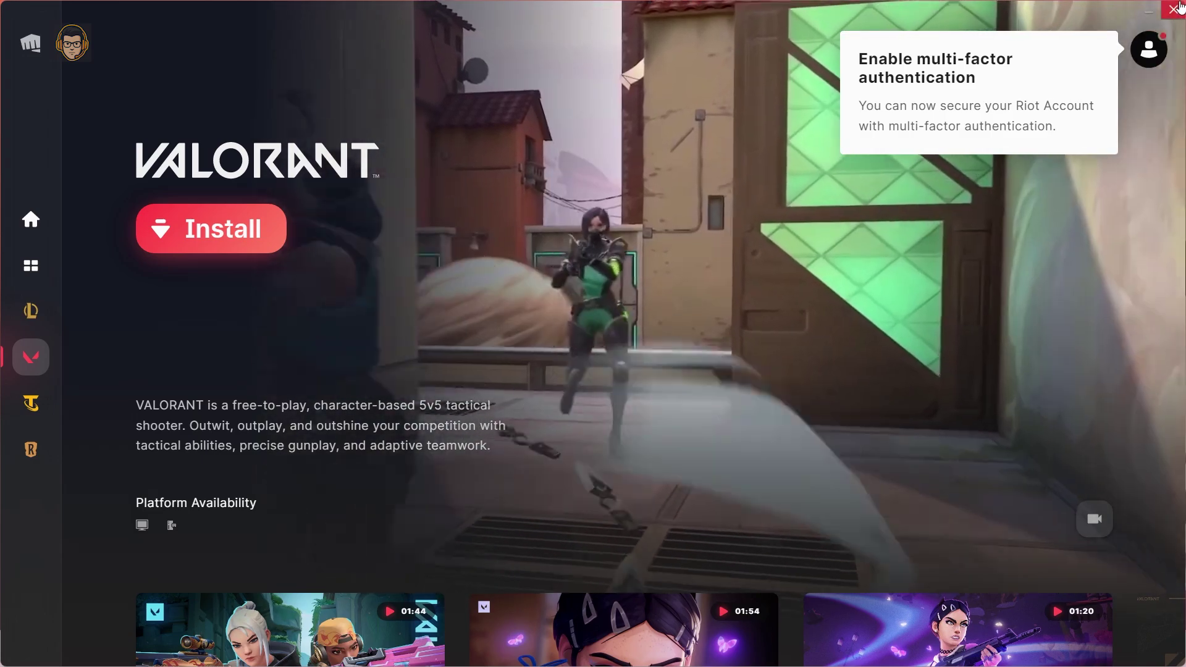
# Close the Riot Client window
pyautogui.click(1174, 10)
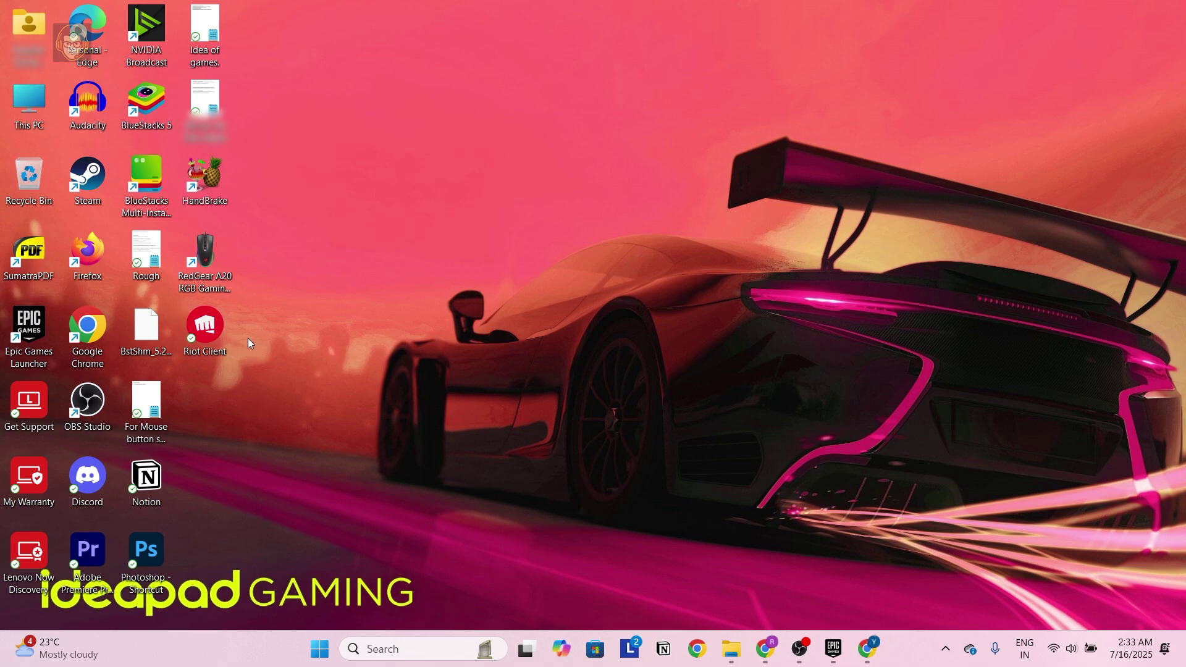
# Reopen Riot Client from the desktop shortcut and bring up VALORANT's Installation dialog
pyautogui.rightClick(208, 330)
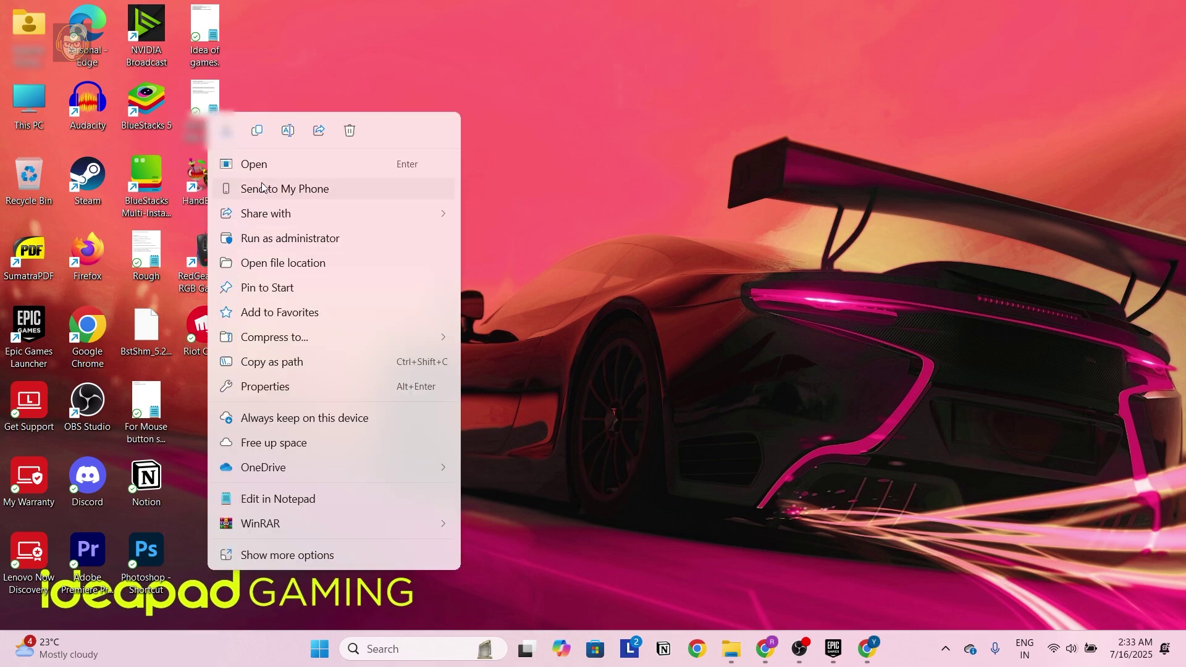
pyautogui.click(270, 180)
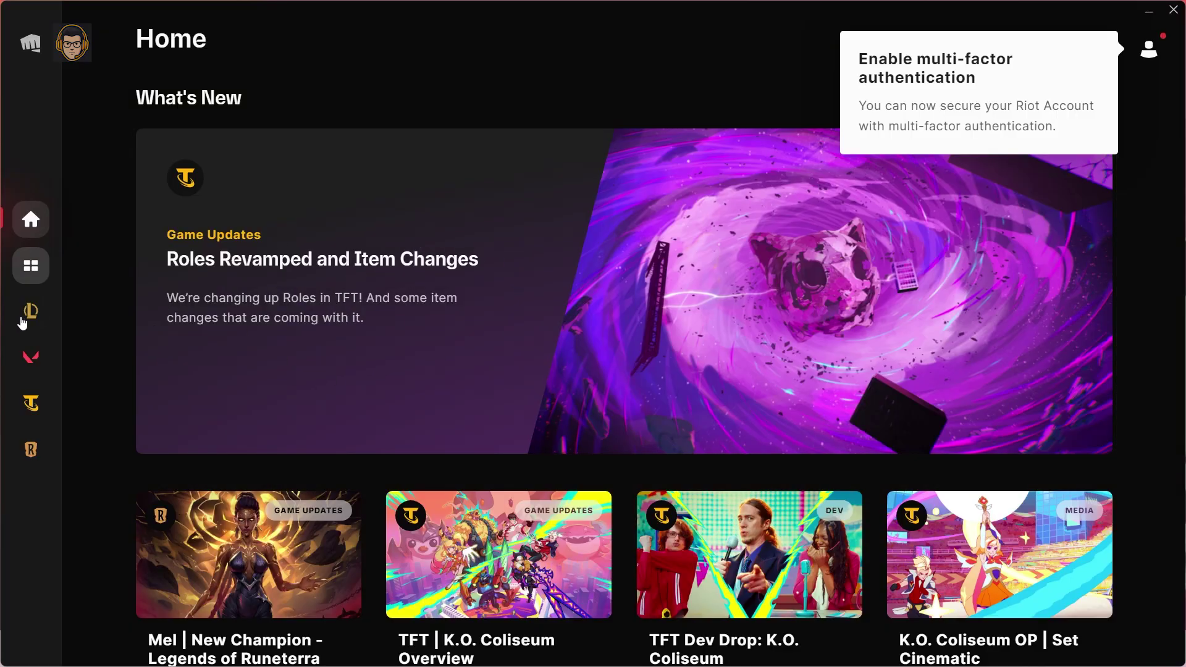
pyautogui.click(31, 358)
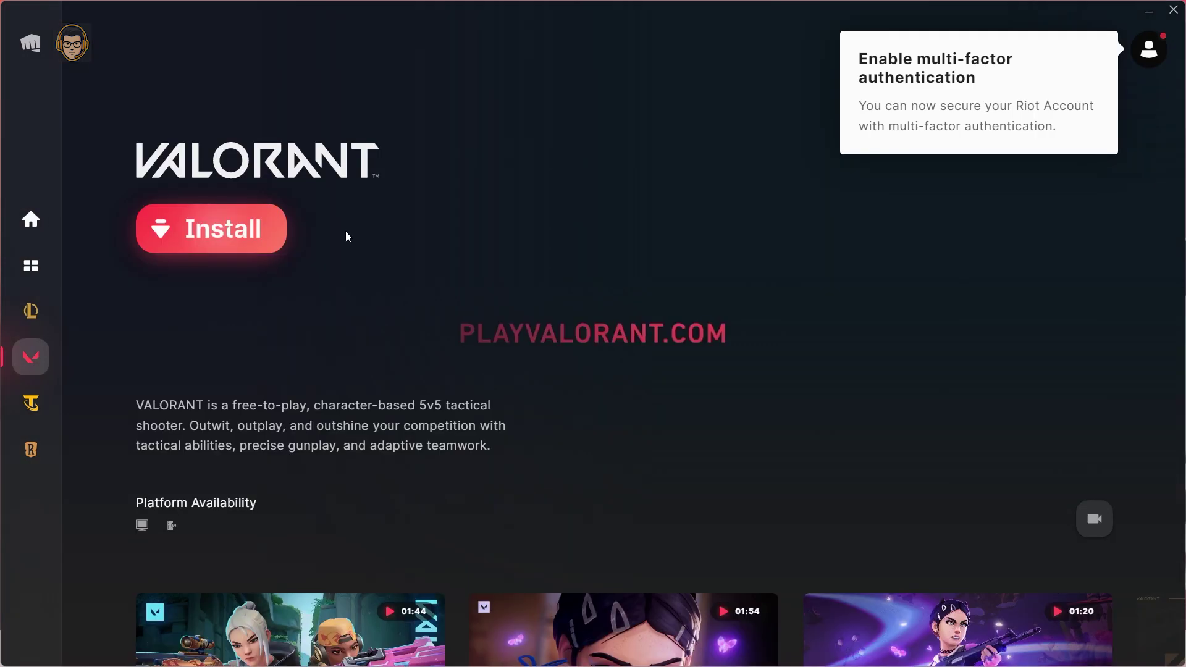
pyautogui.click(219, 231)
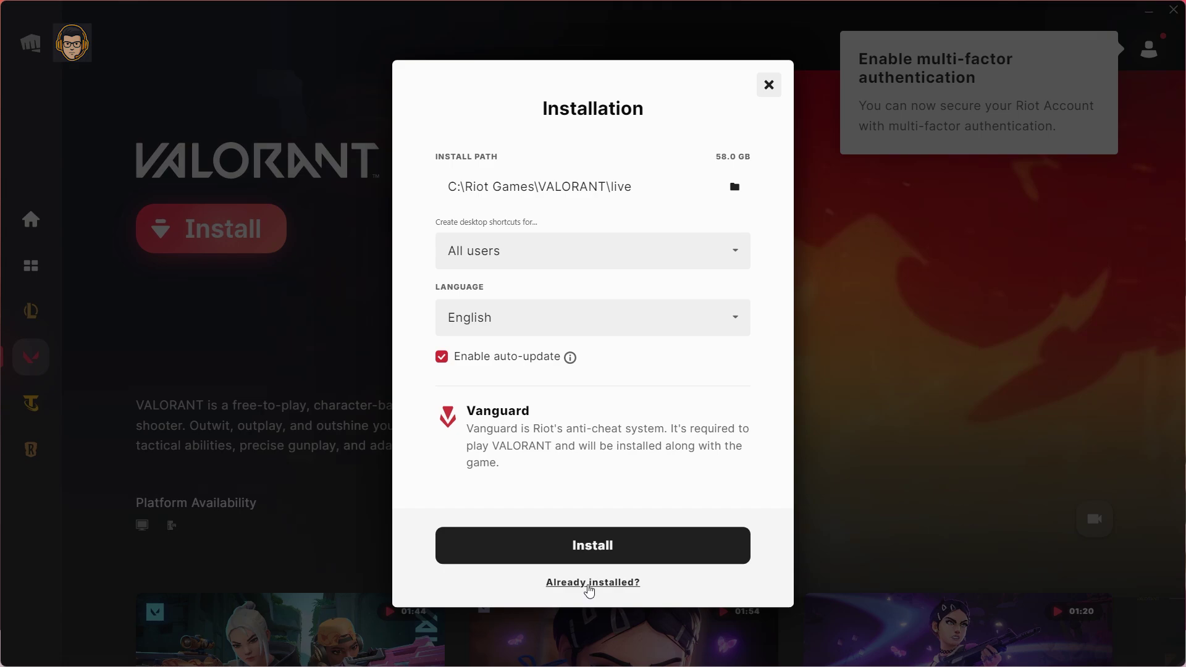
# Set the existing install location to C:\1A Storage to USE\Valorant files\Riot Games\VALORANT\live
pyautogui.click(592, 583)
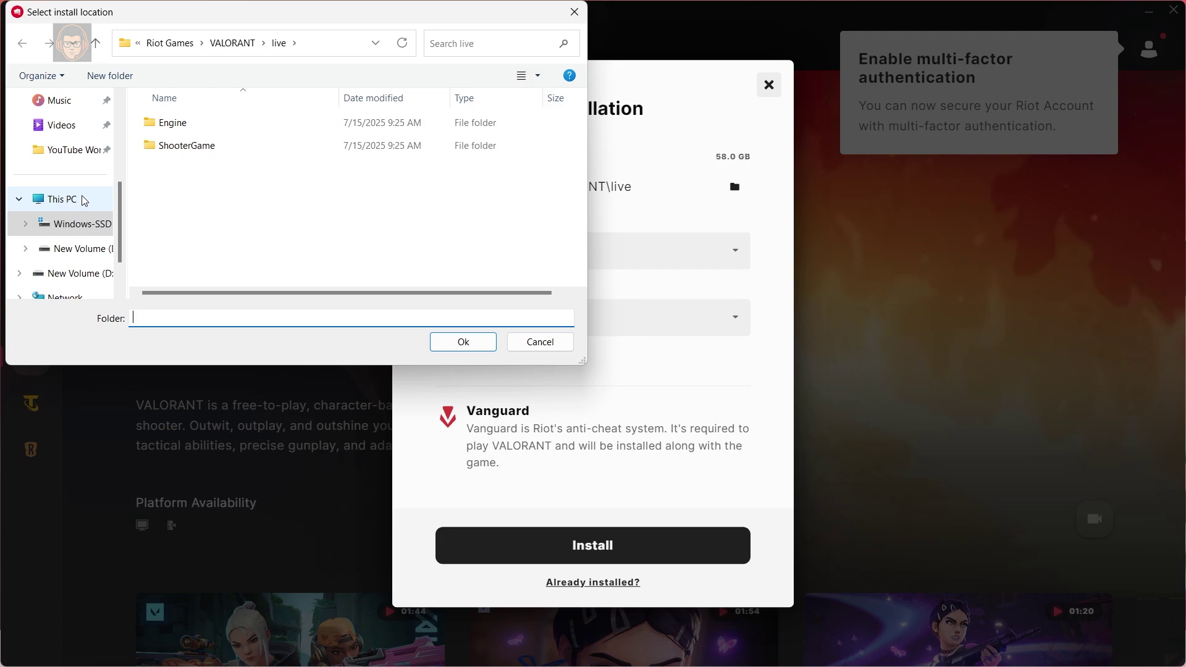
pyautogui.click(85, 200)
pyautogui.doubleClick(267, 142)
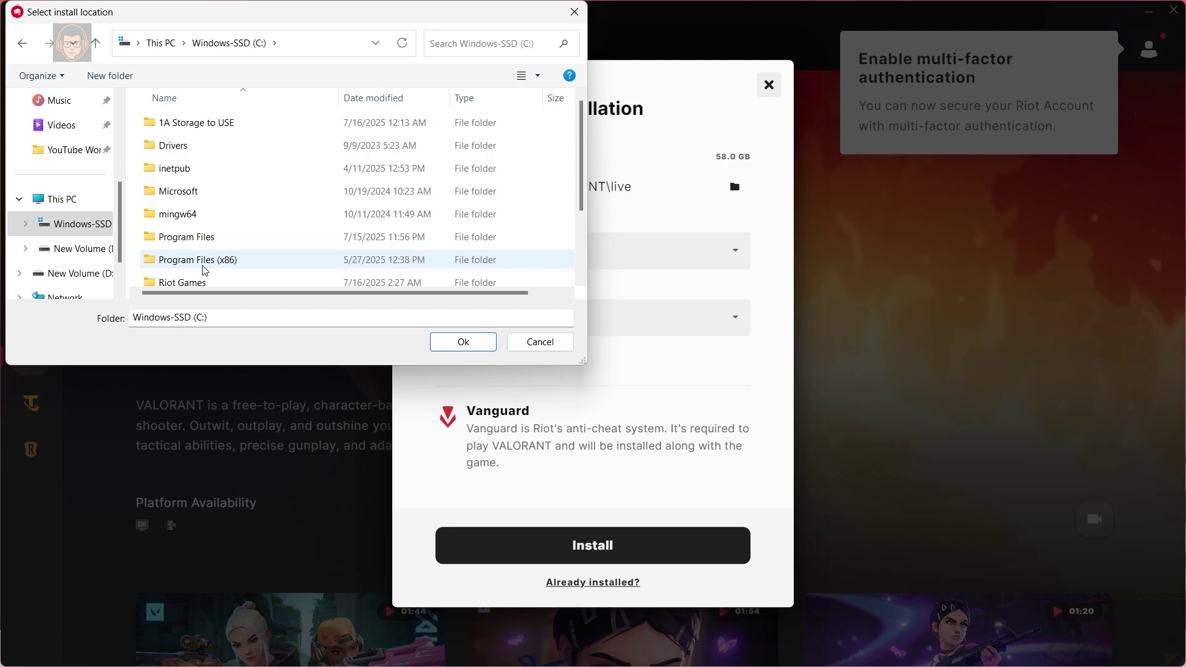
pyautogui.doubleClick(227, 126)
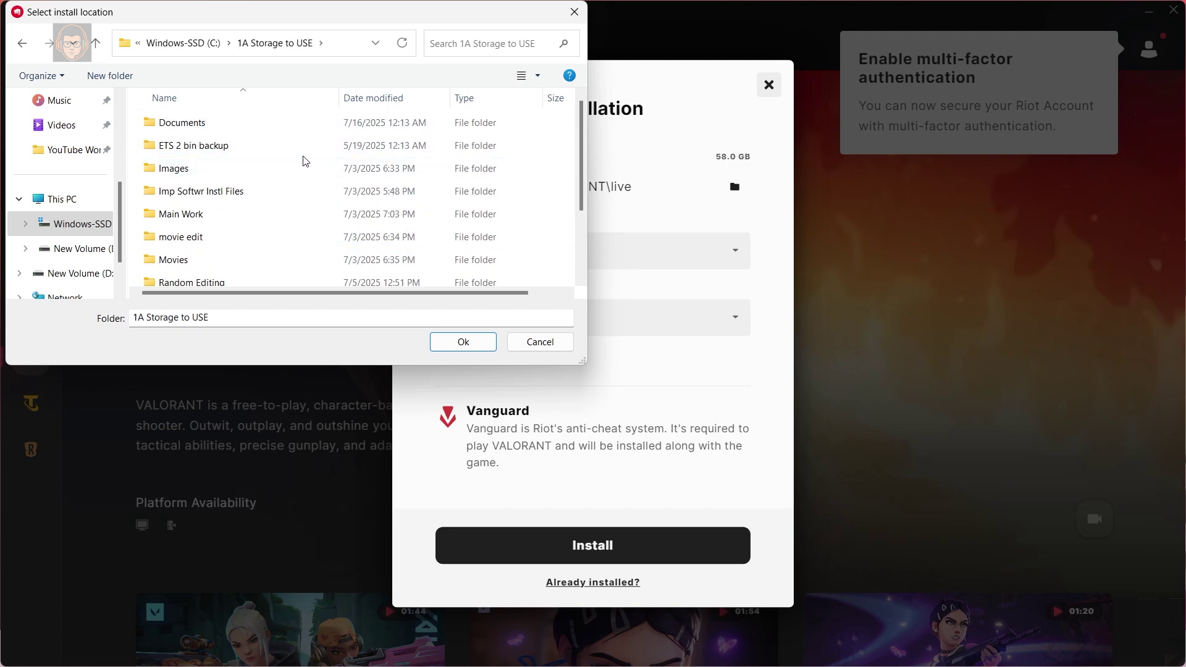
pyautogui.scroll(-2, 214, 214)
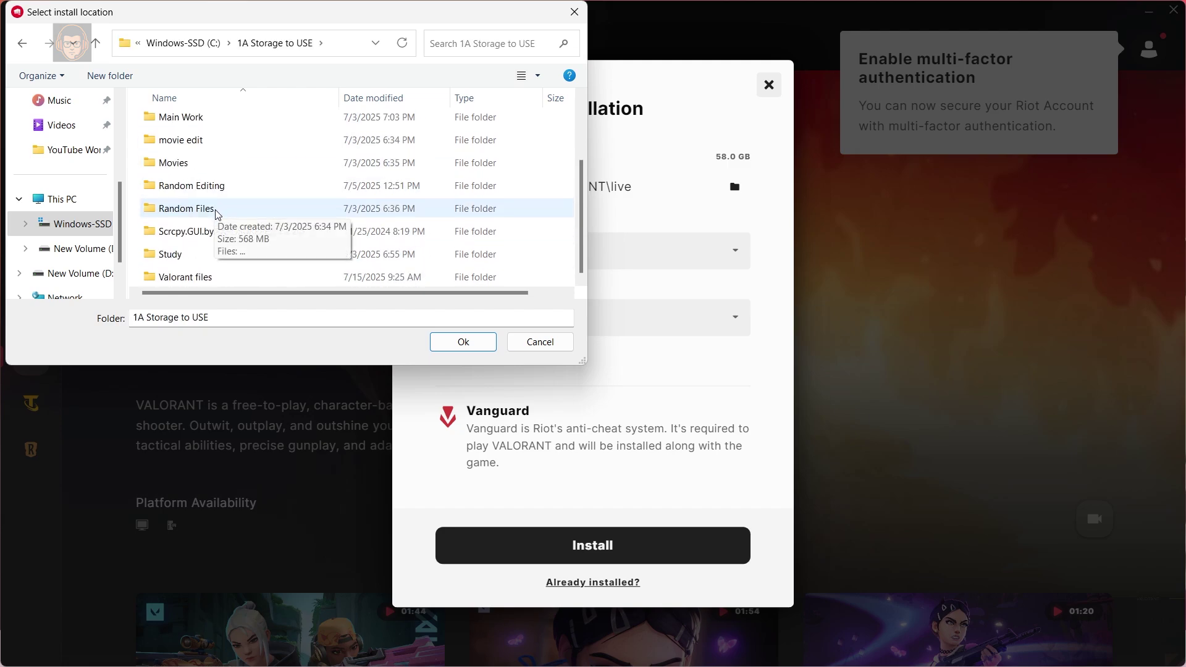
pyautogui.click(210, 280)
pyautogui.doubleClick(234, 278)
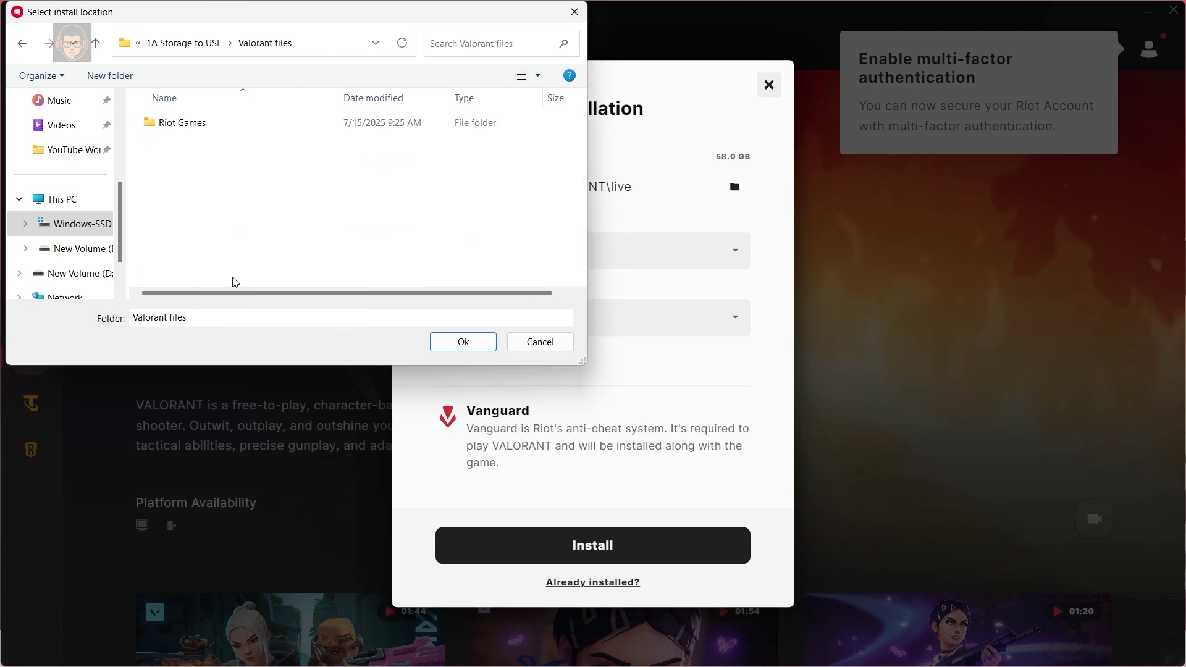
pyautogui.doubleClick(218, 128)
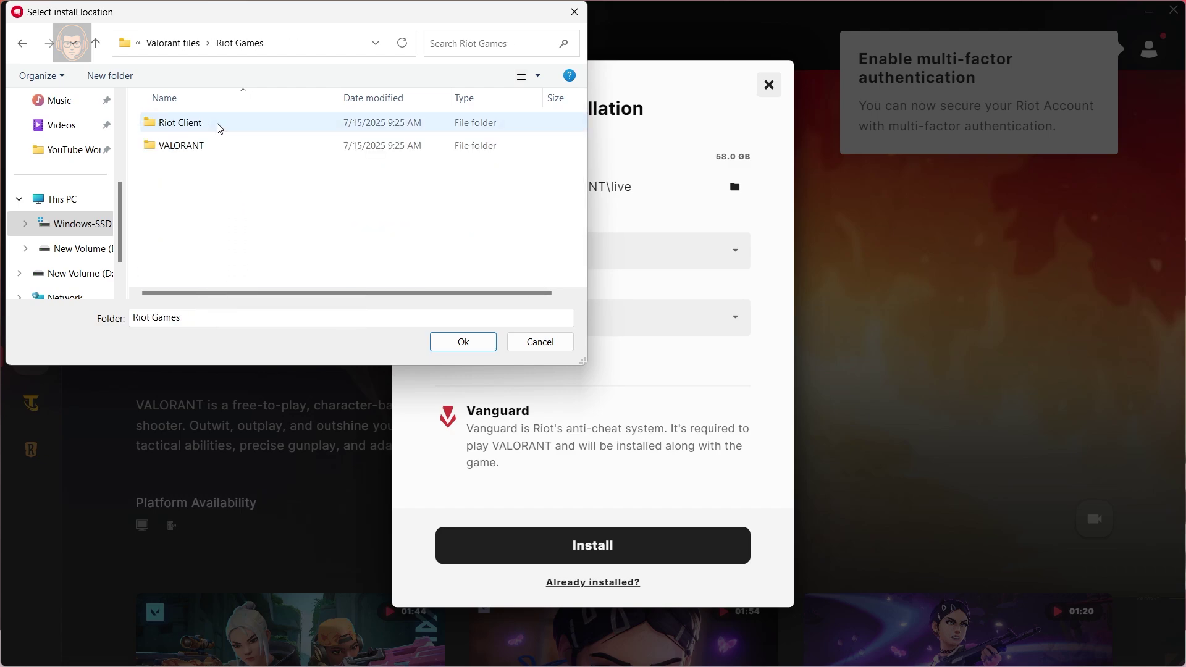
pyautogui.doubleClick(216, 149)
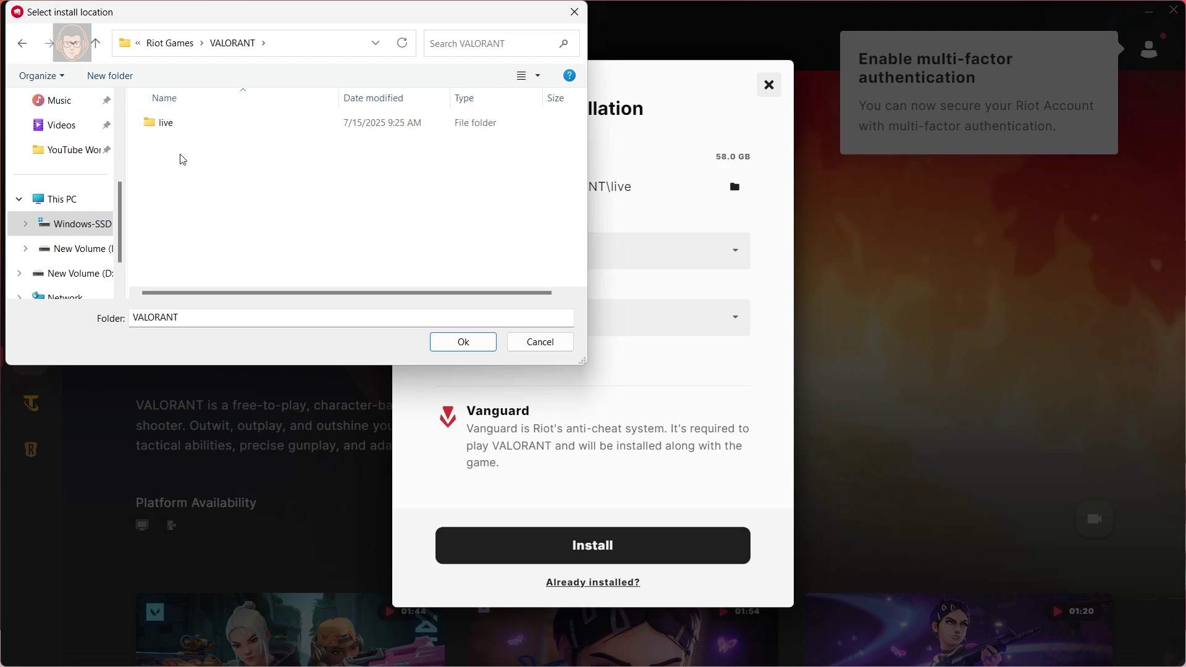
pyautogui.click(205, 126)
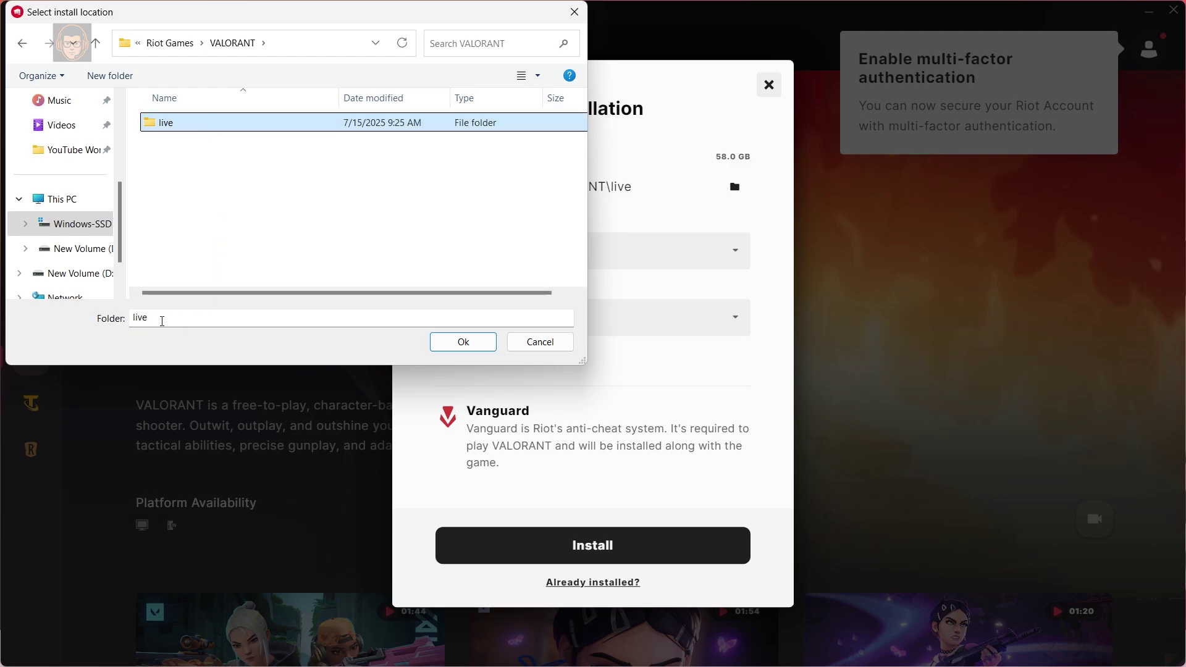
pyautogui.click(462, 346)
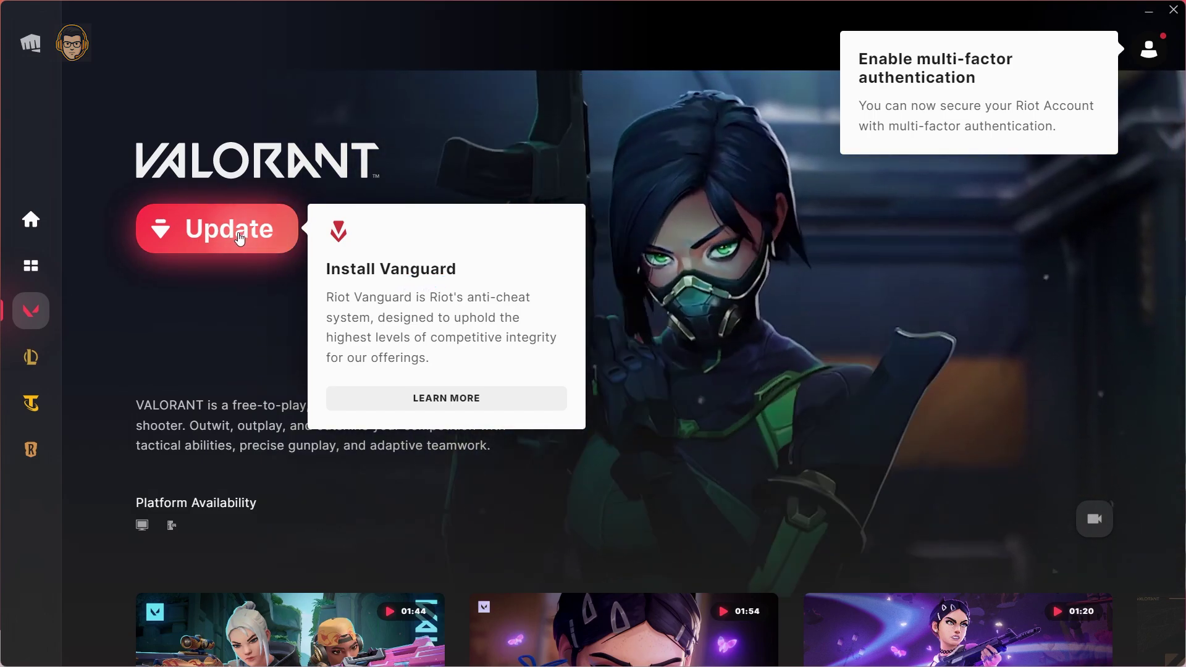
# Update VALORANT and install Vanguard, then close Riot Client when it asks for a restart
pyautogui.click(240, 239)
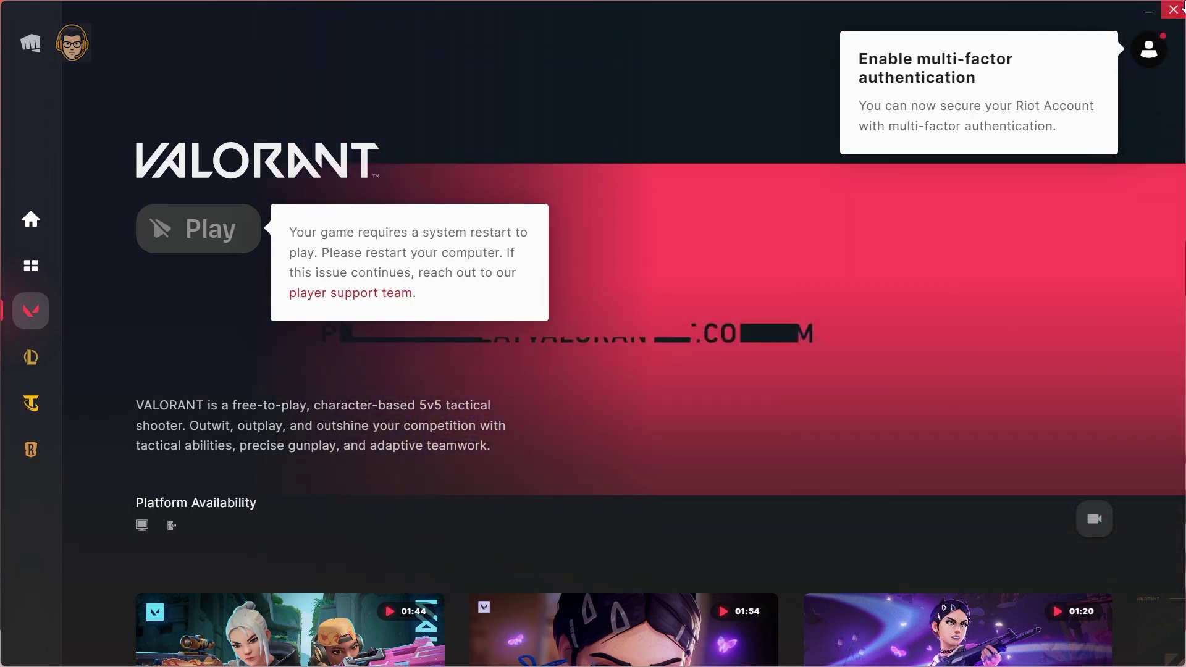
pyautogui.click(1177, 9)
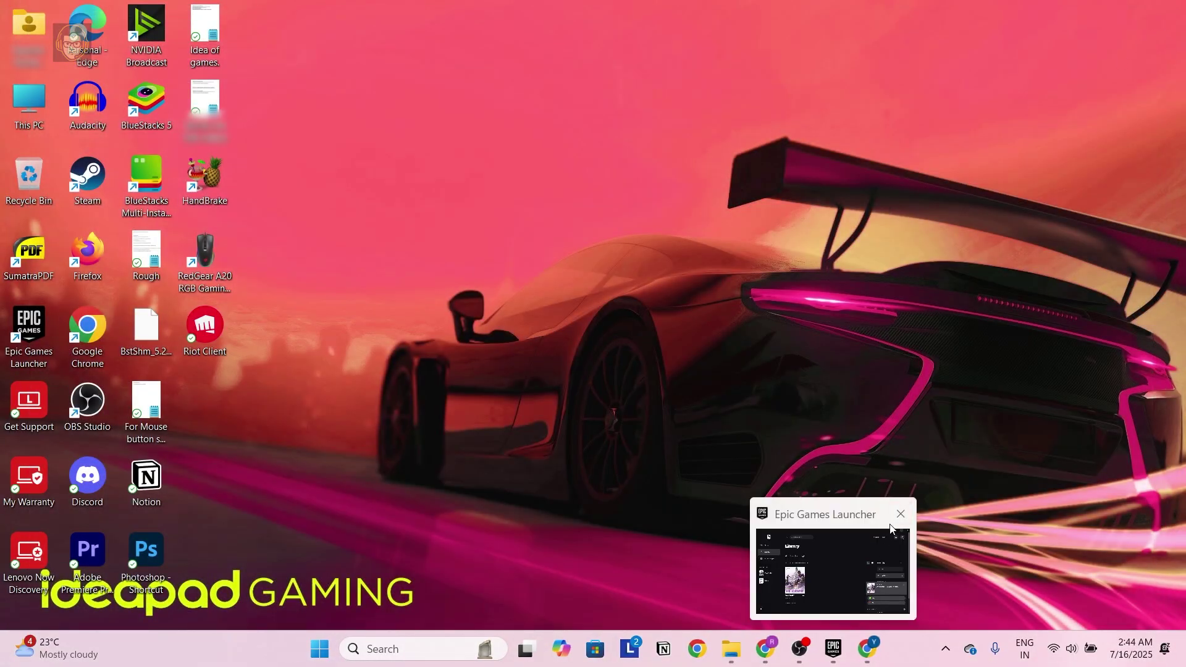
# Close the Epic Games Launcher and both Chrome windows from the taskbar
pyautogui.click(901, 515)
pyautogui.moveTo(783, 650)
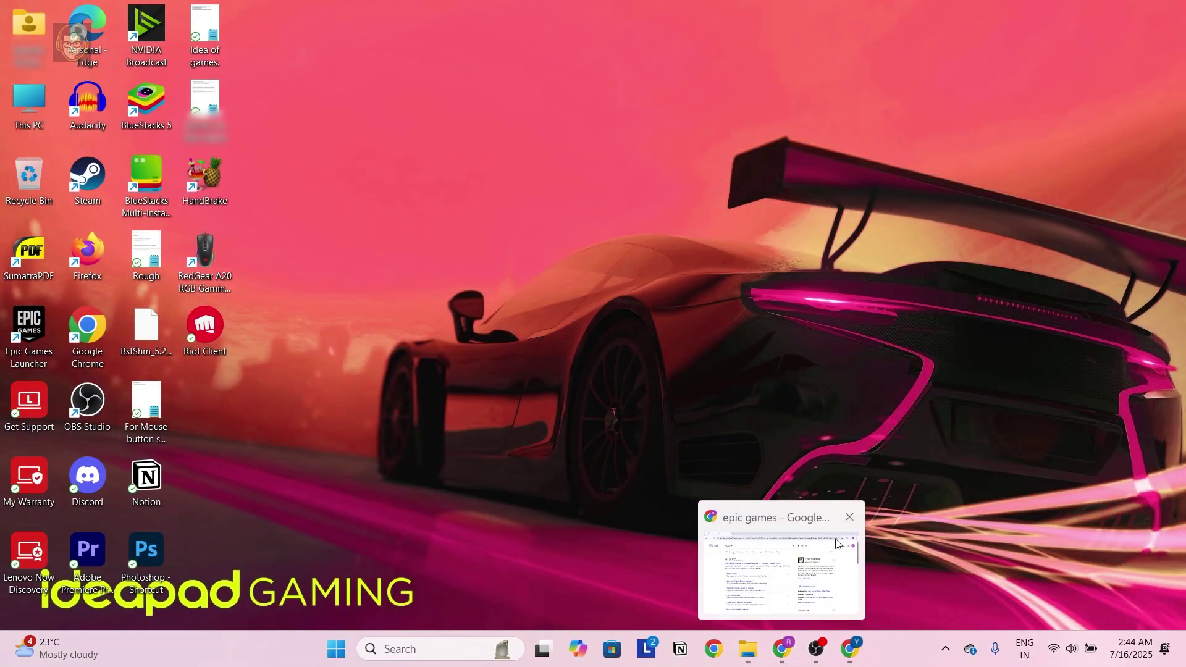
pyautogui.click(853, 511)
pyautogui.moveTo(840, 643)
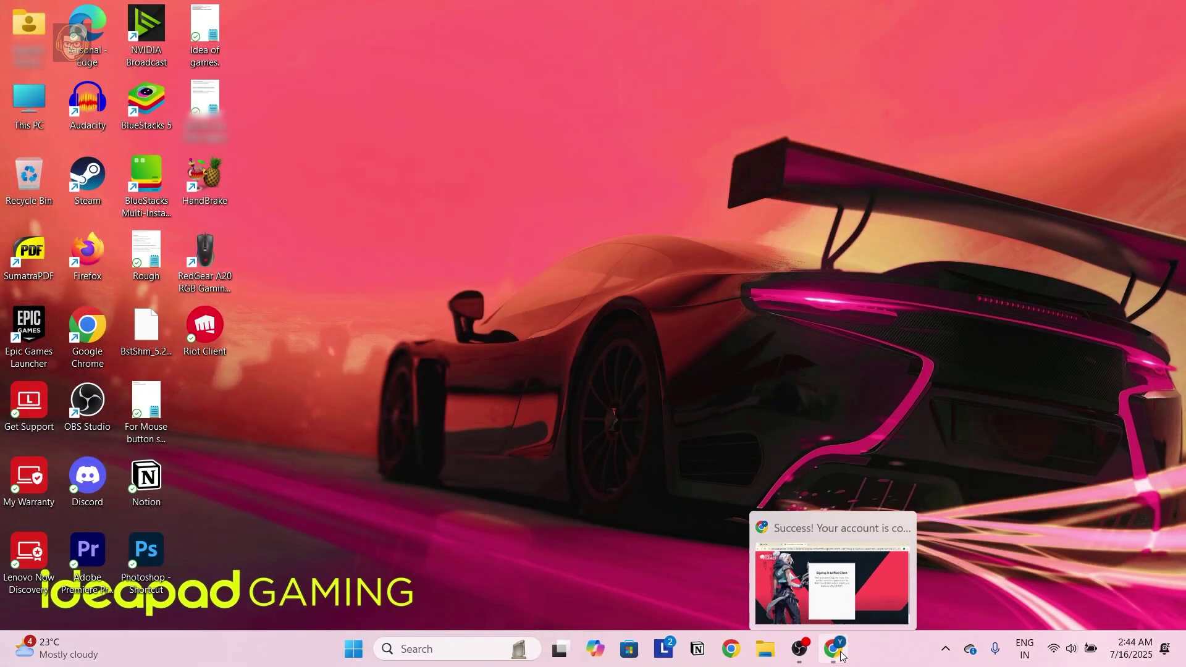
pyautogui.click(893, 522)
# Restart Windows from the Start menu's power options
pyautogui.moveTo(822, 662)
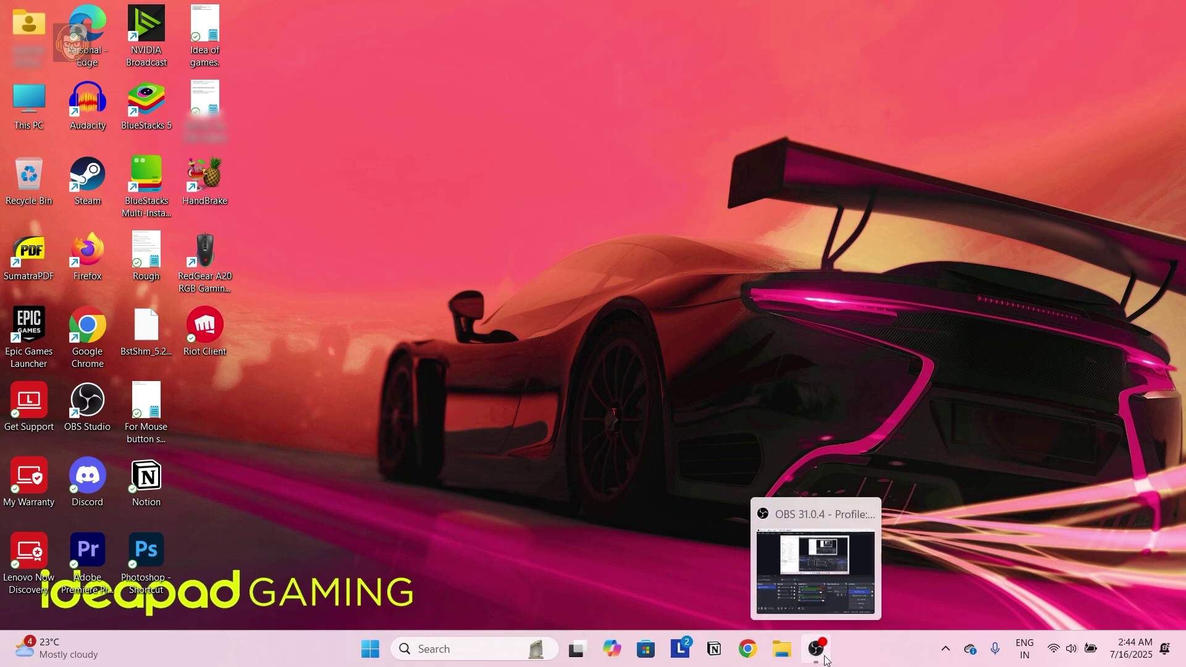
pyautogui.click(369, 647)
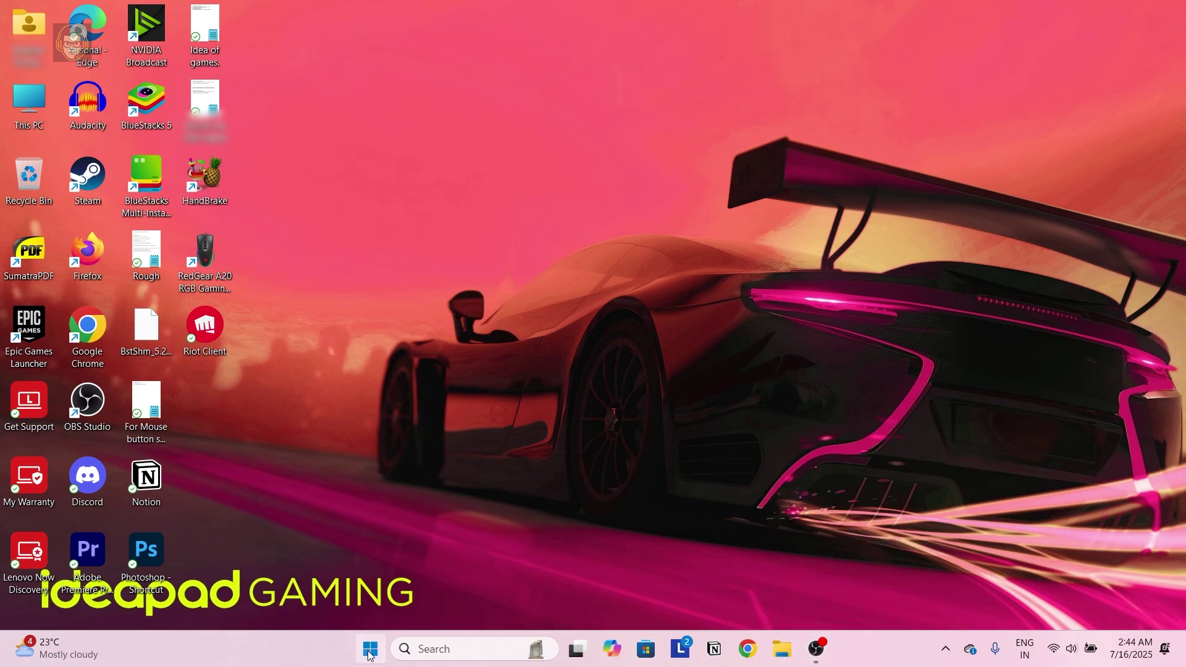
pyautogui.click(785, 596)
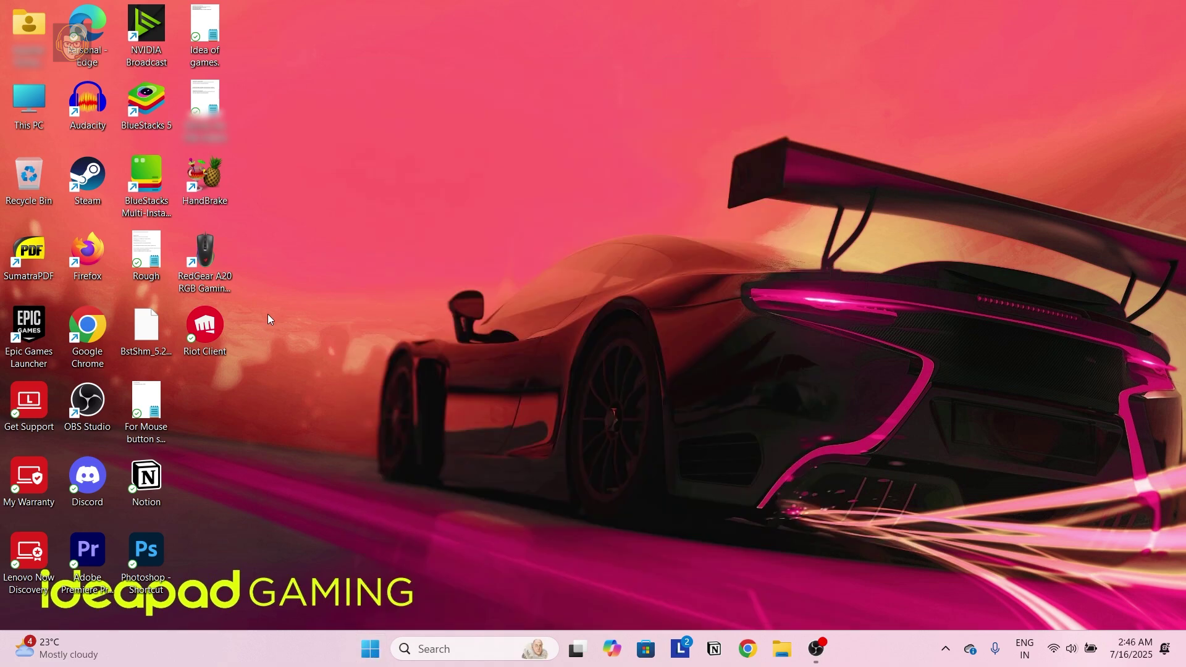
pyautogui.rightClick(229, 312)
# Open Riot Client from its desktop shortcut and start VALORANT with Play
pyautogui.click(271, 192)
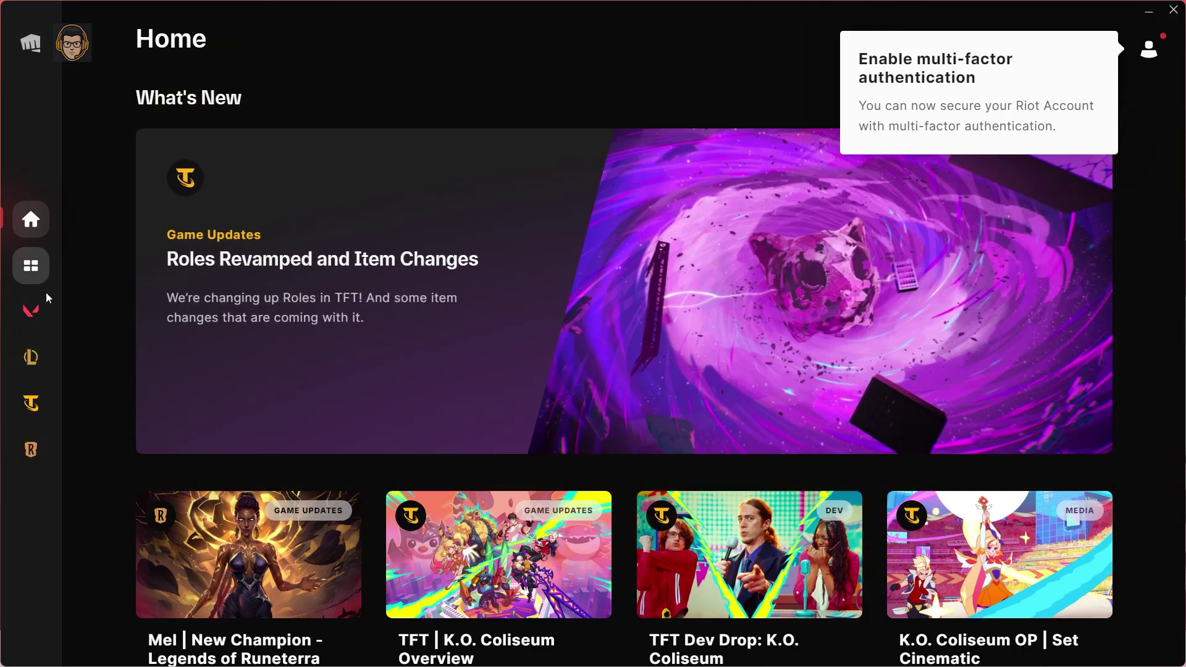
pyautogui.click(31, 312)
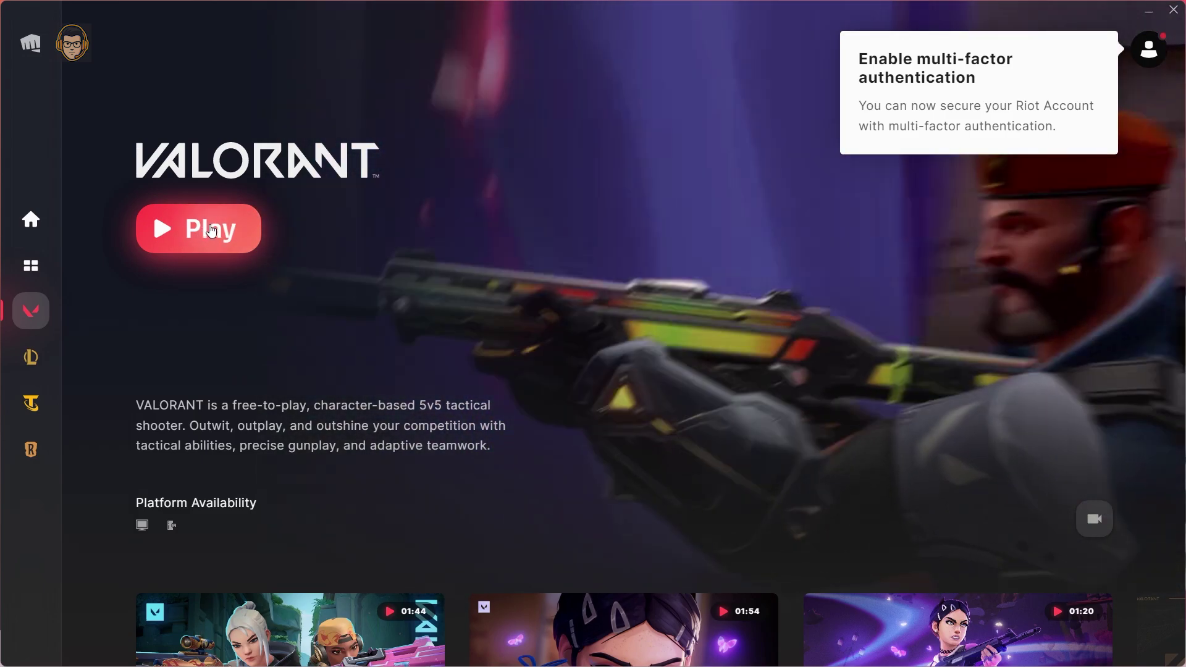
pyautogui.click(183, 238)
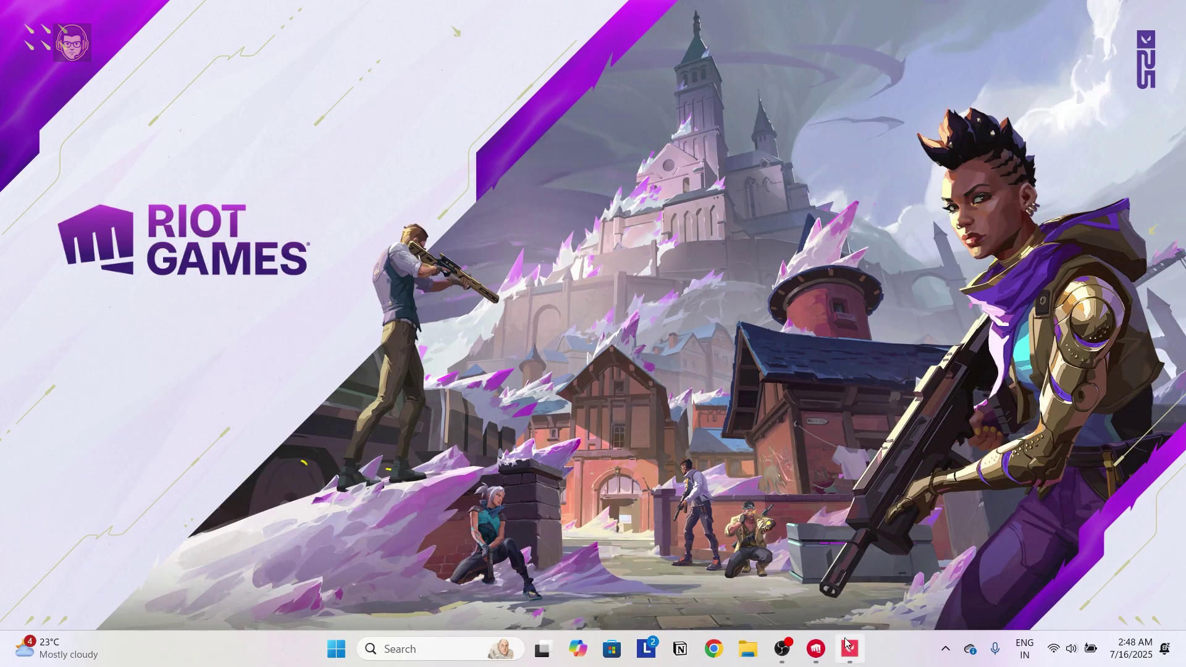
# Enter the Shooting Range via PLAY > Practice, then shoot START and the first bot for score 01
pyautogui.click(852, 656)
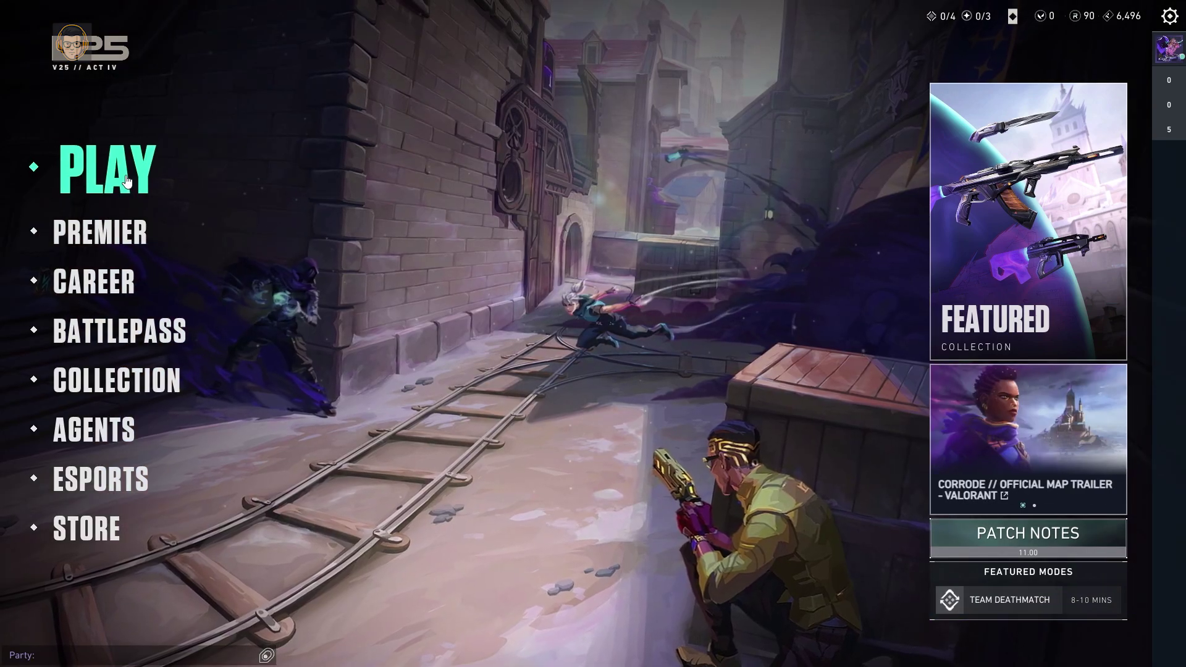
pyautogui.click(139, 170)
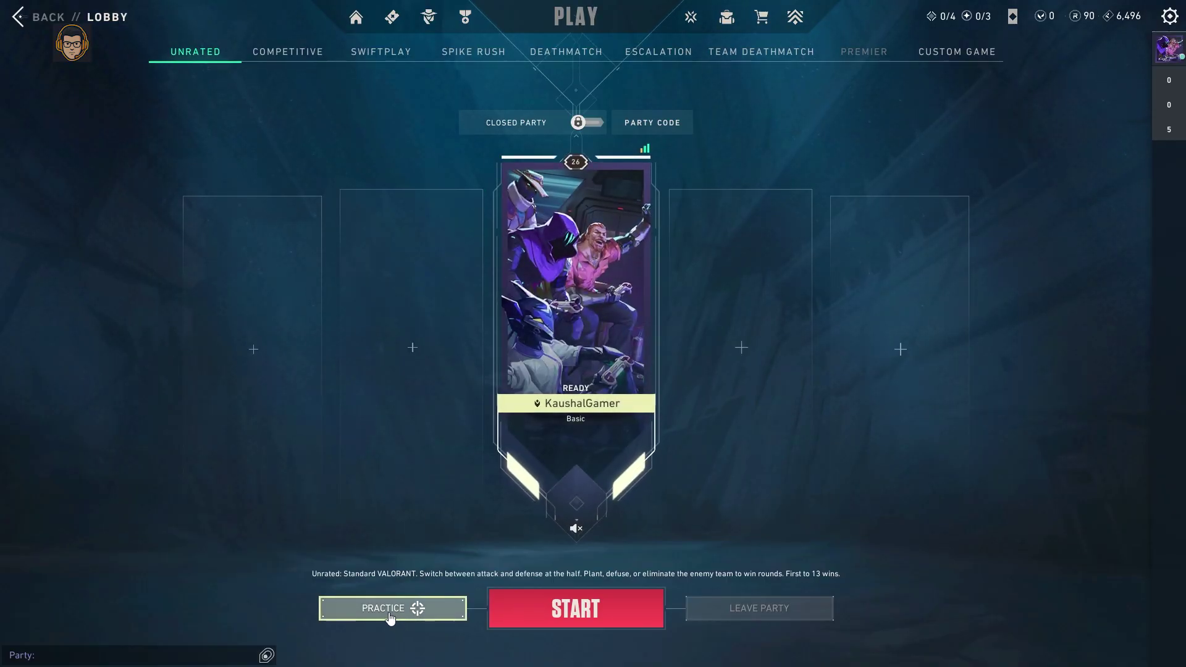
pyautogui.click(389, 617)
pyautogui.click(542, 464)
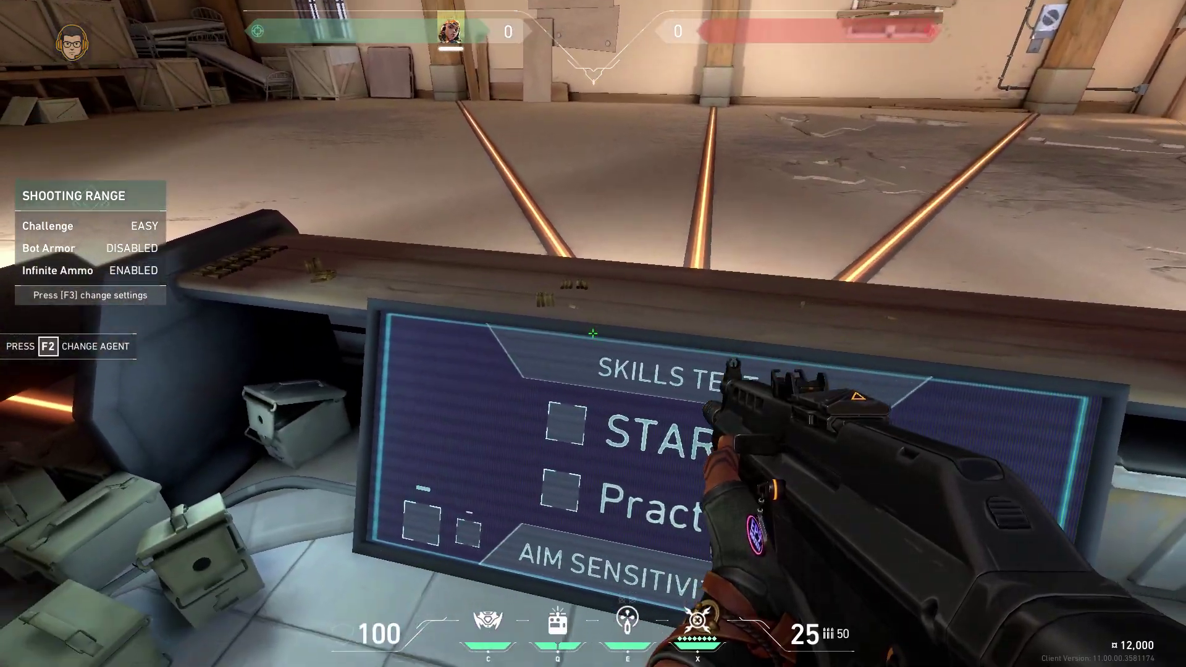
pyautogui.click(593, 333)
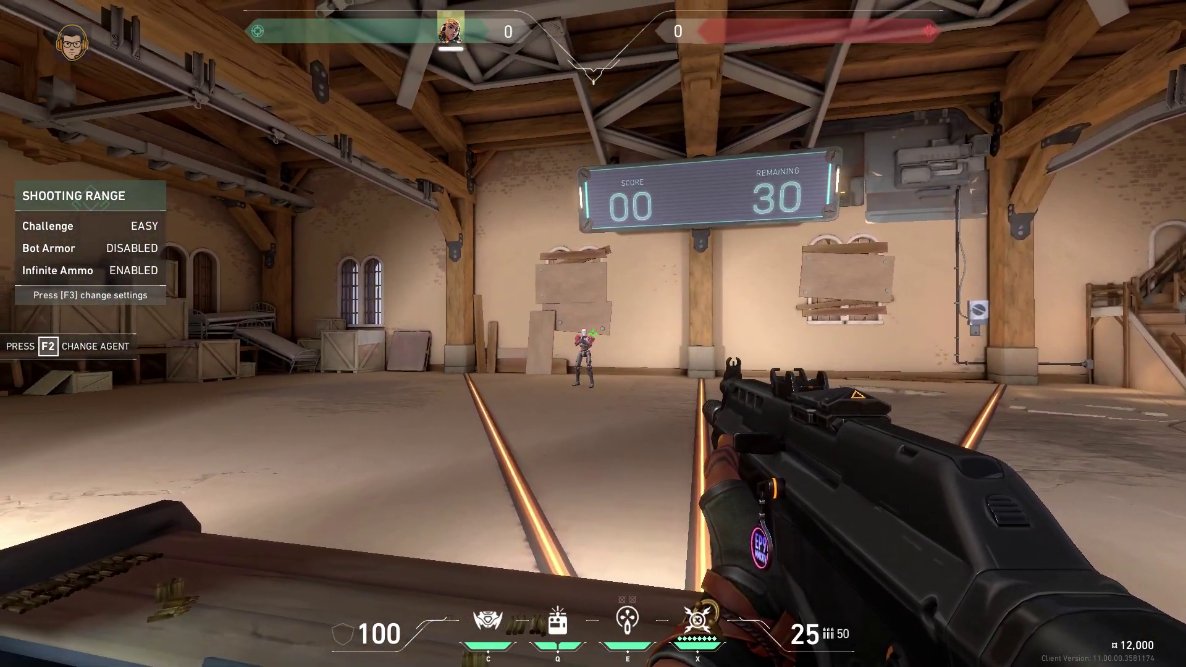
pyautogui.click(593, 333)
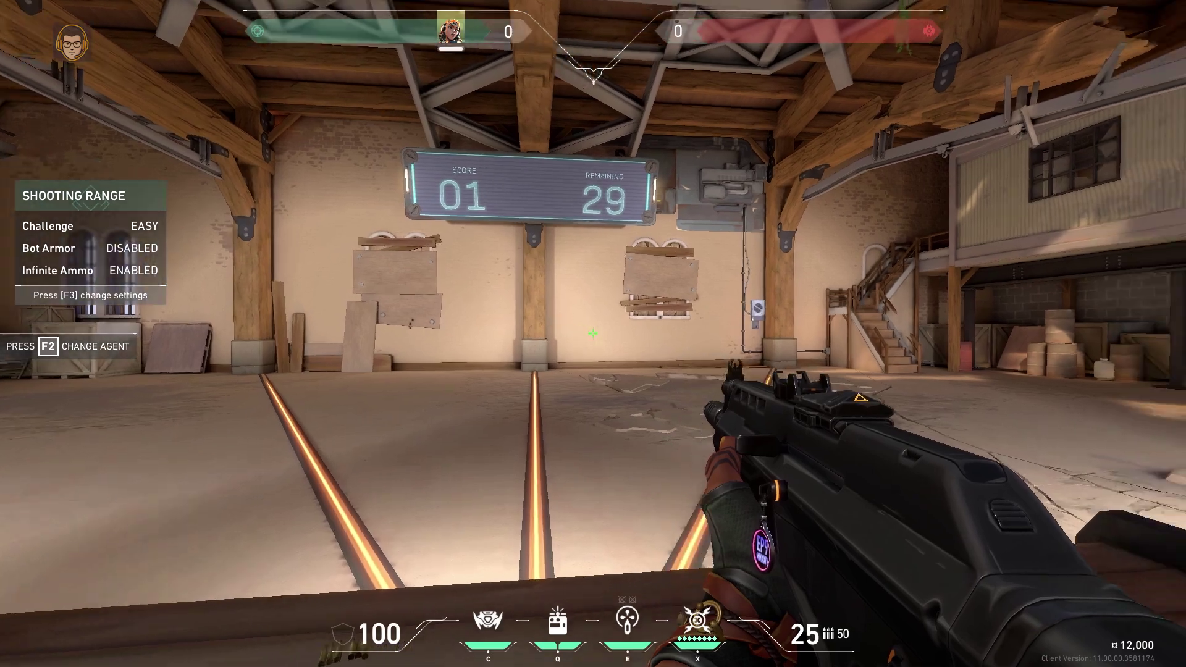